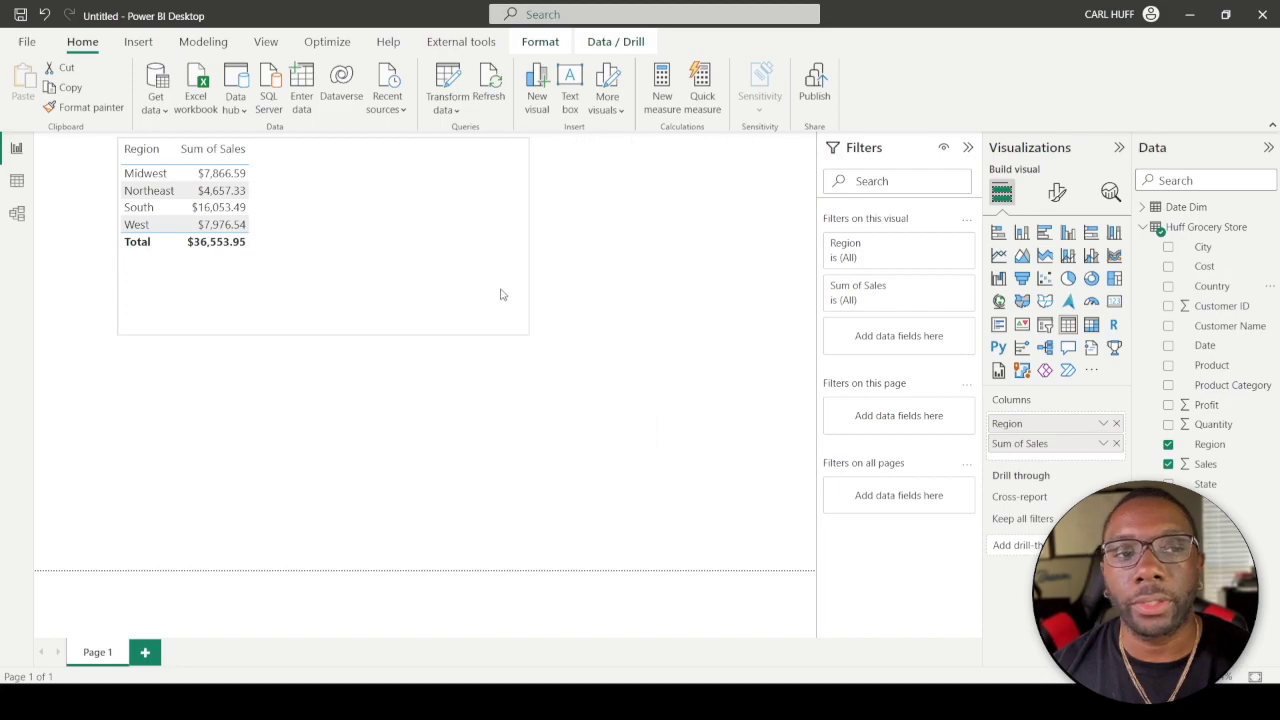
Step: Move the sales-by-region table toward the middle of the page and create a security role named SOUTH
left_click_drag(306, 196, 501, 296)
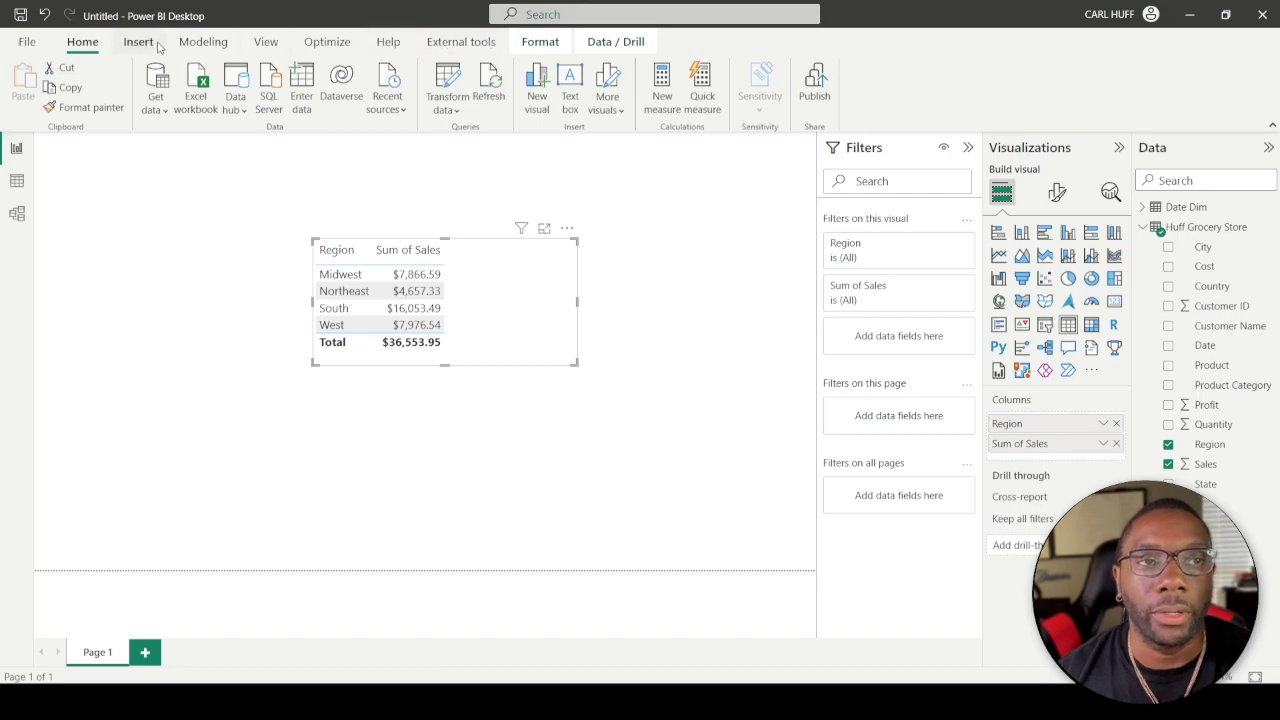
left_click(201, 41)
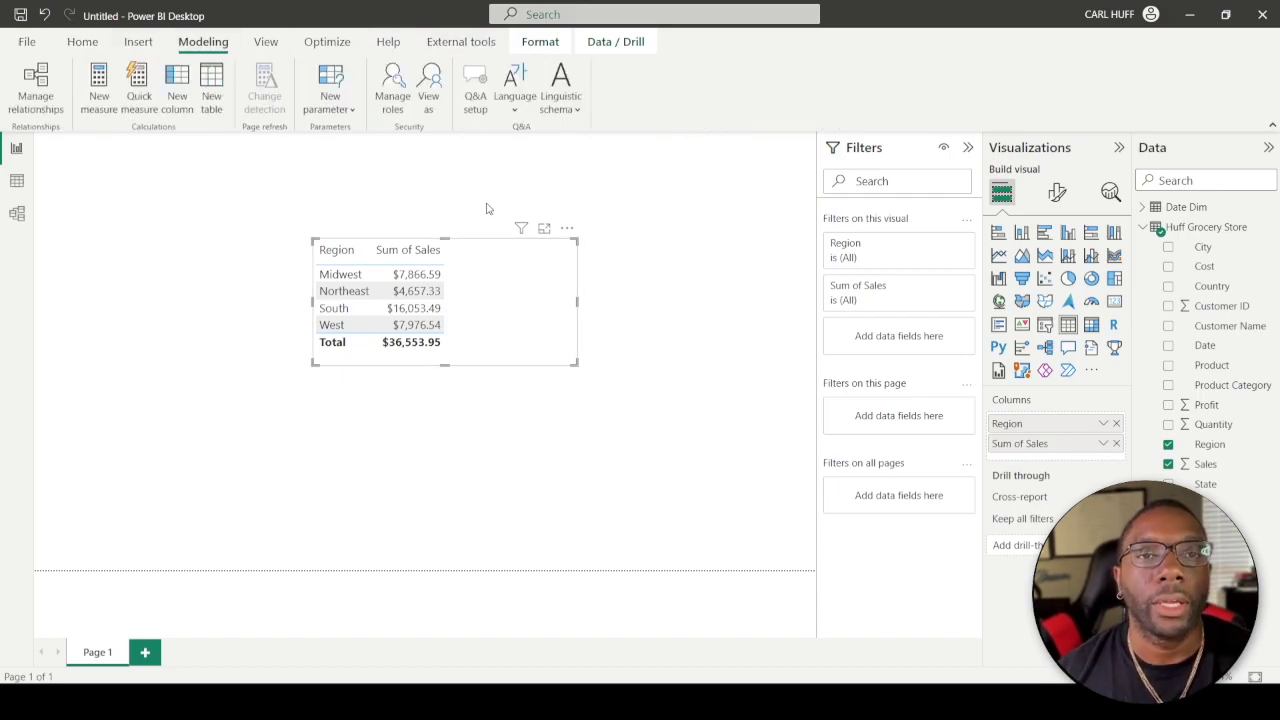
left_click(400, 104)
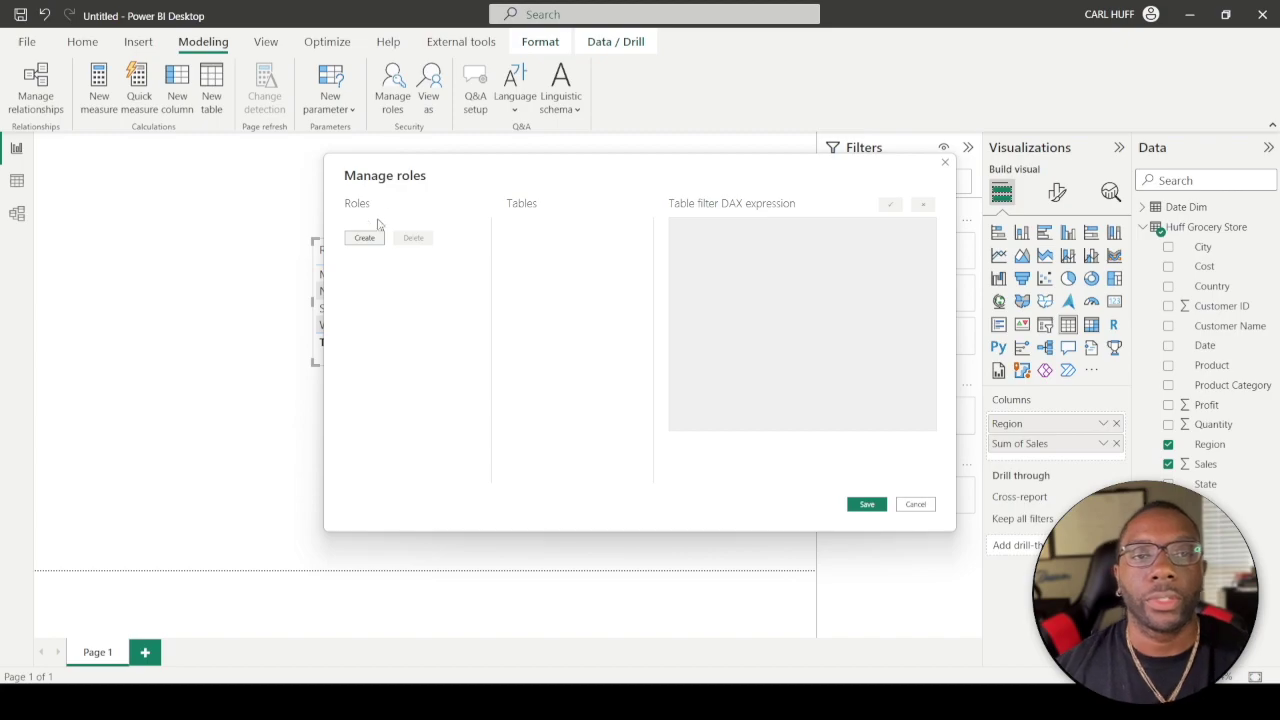
left_click_drag(421, 157, 316, 124)
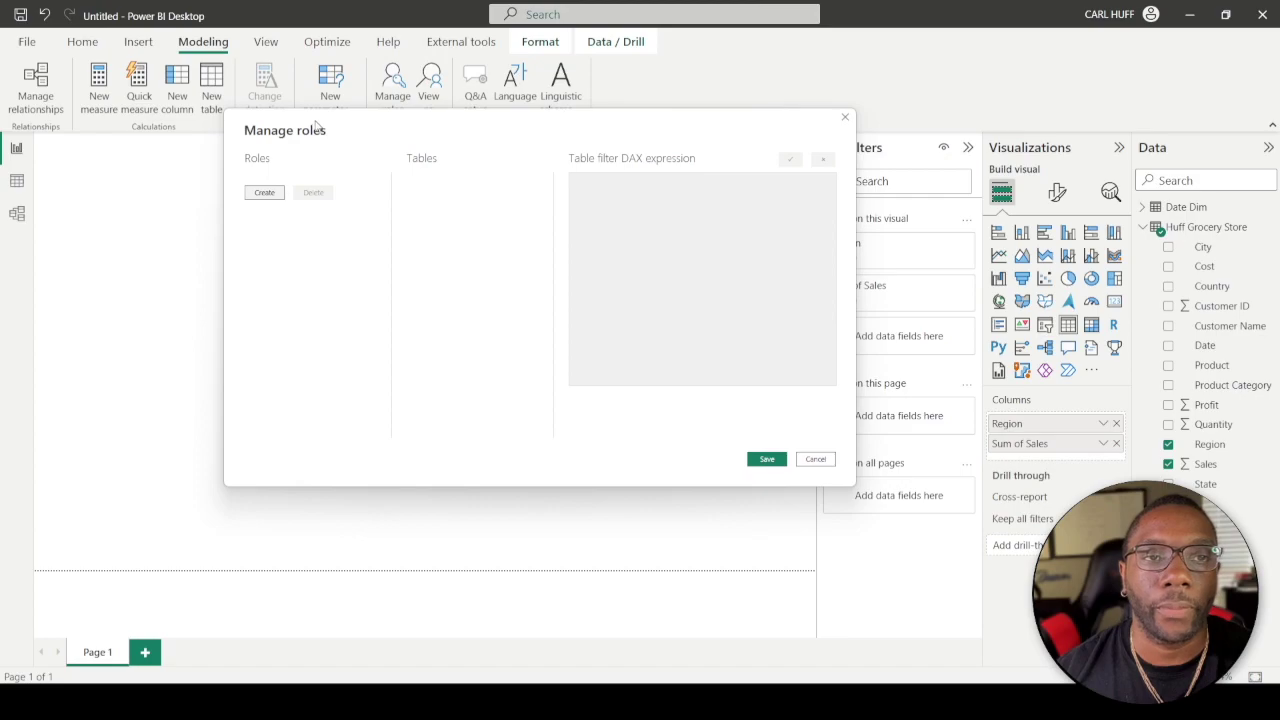
left_click(265, 193)
type("SOUTH")
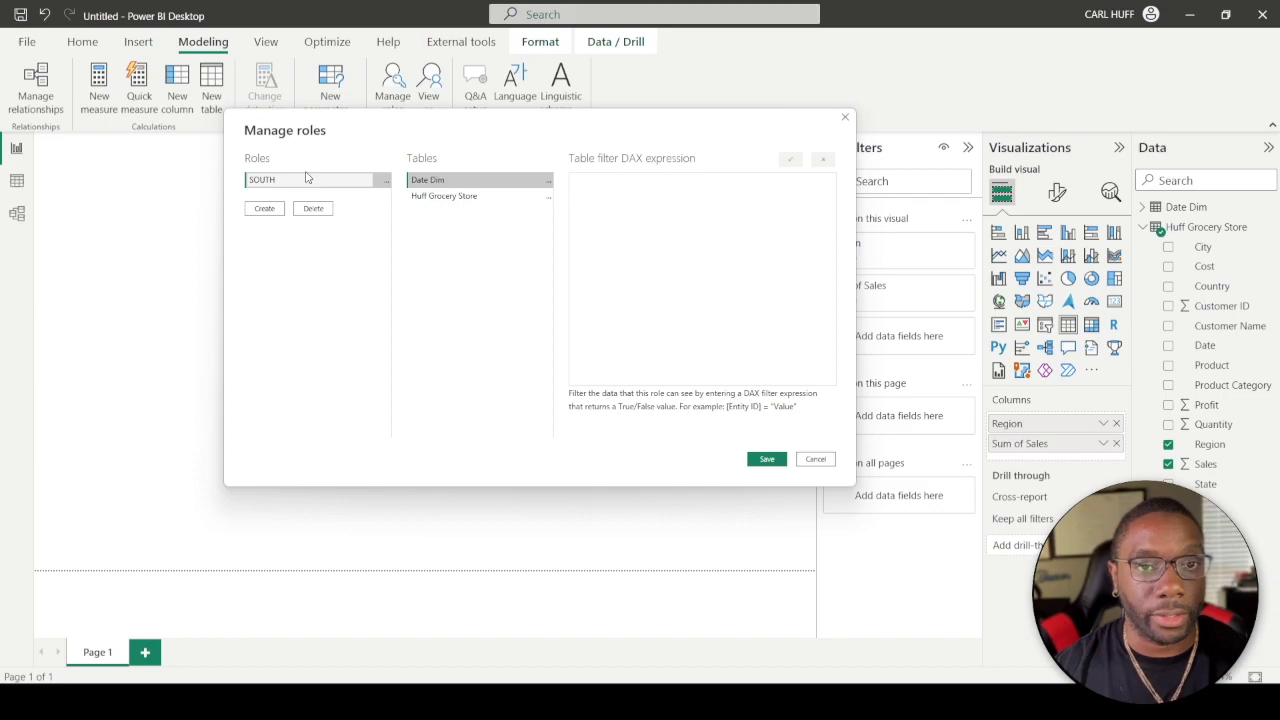
Step: Add the Region filter [Region] = "South" on the Huff Grocery Store table for the SOUTH role and save the roles
left_click(444, 197)
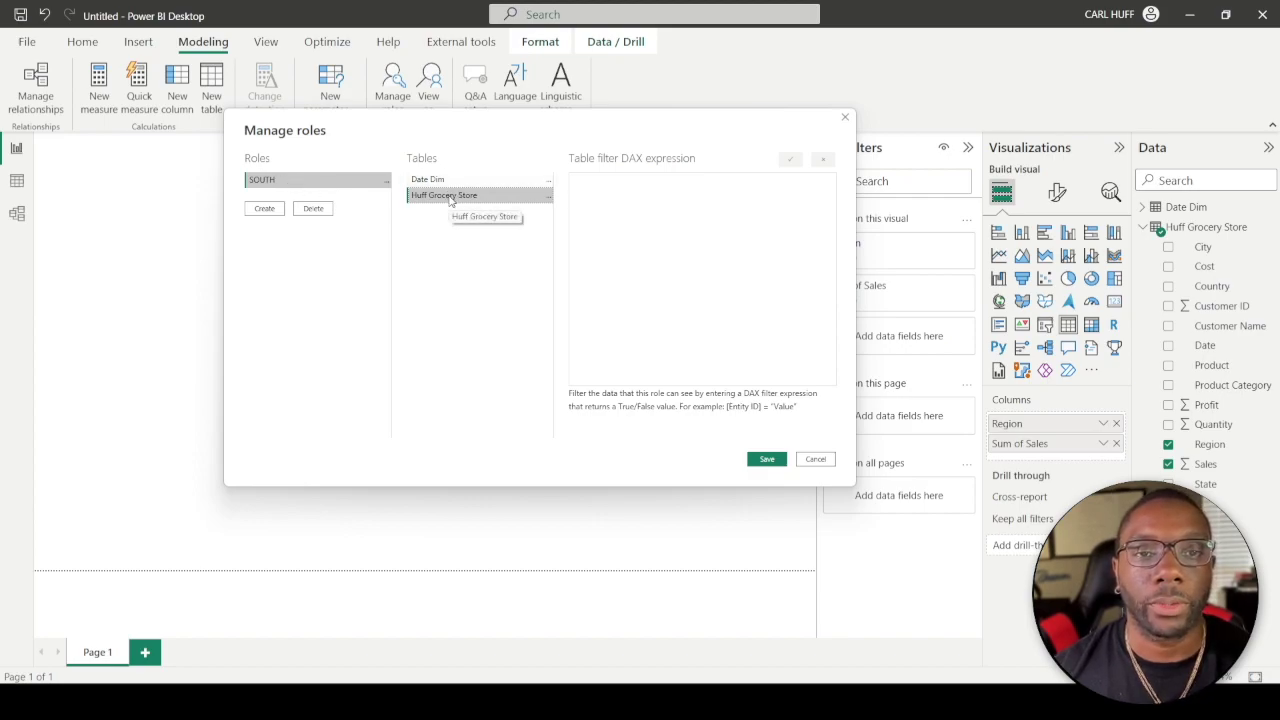
left_click(547, 199)
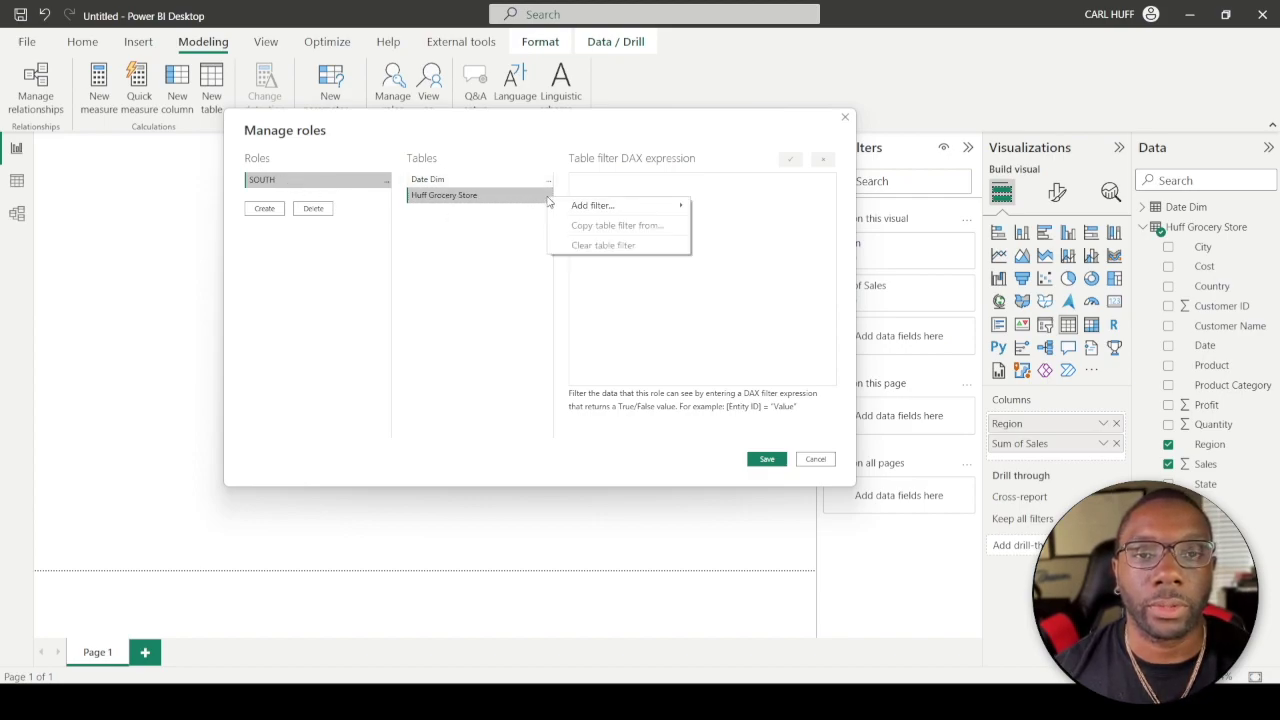
mouse_move(600, 206)
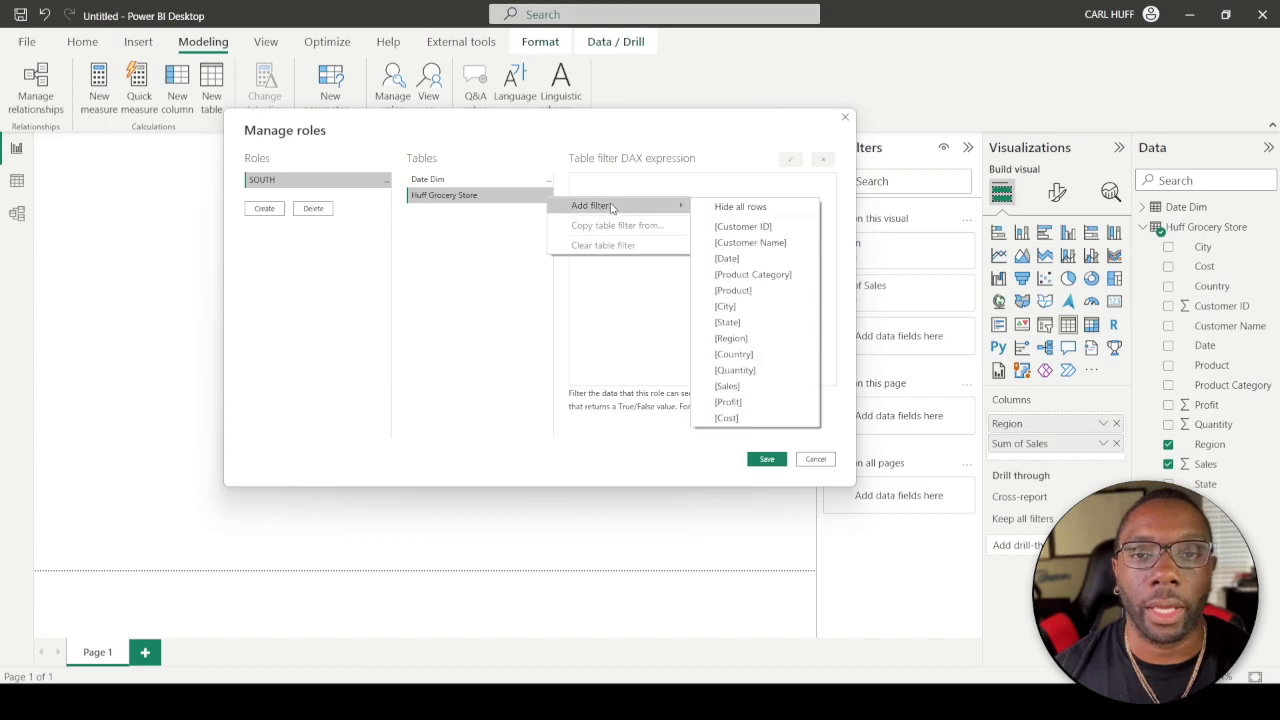
left_click(733, 338)
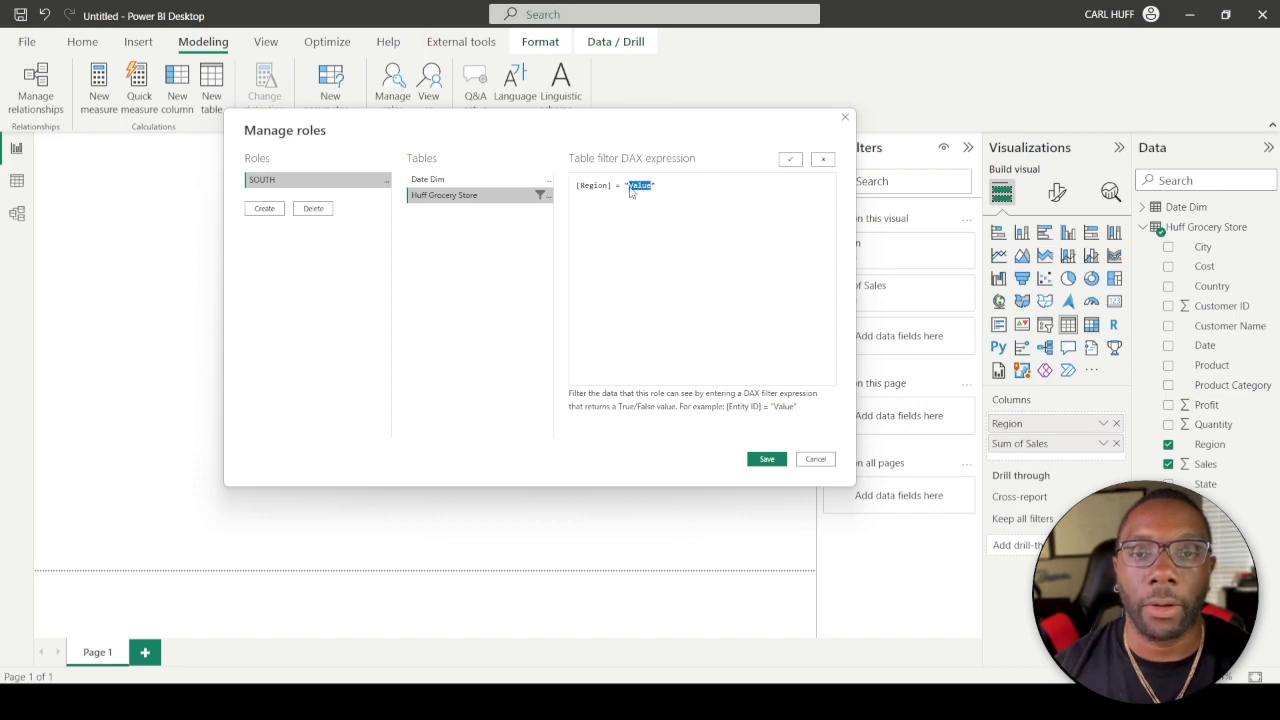
type("So")
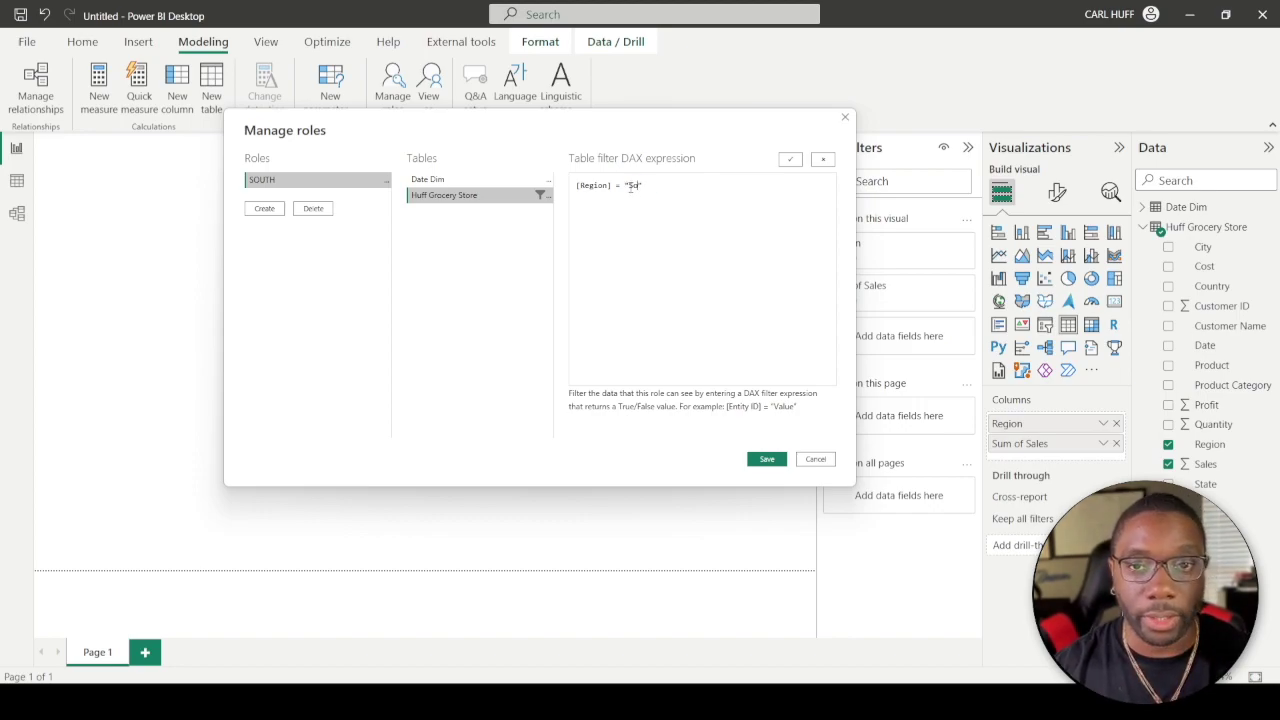
type("uth")
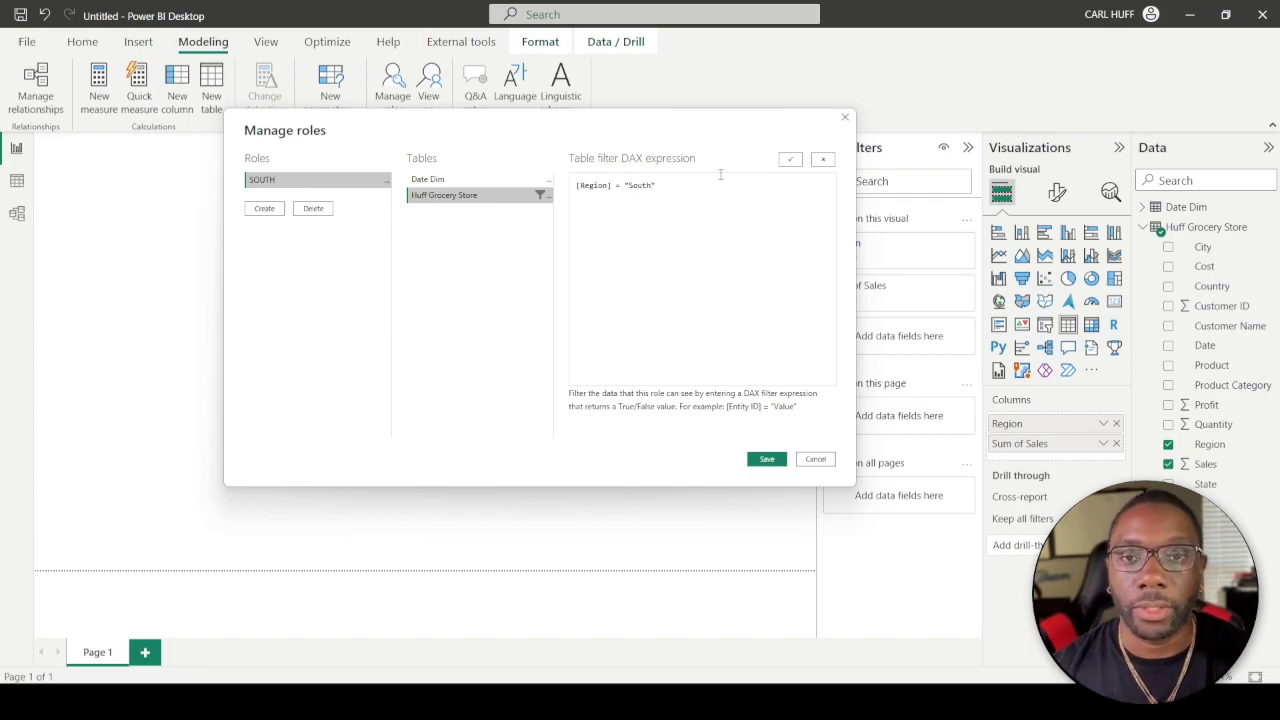
left_click(790, 161)
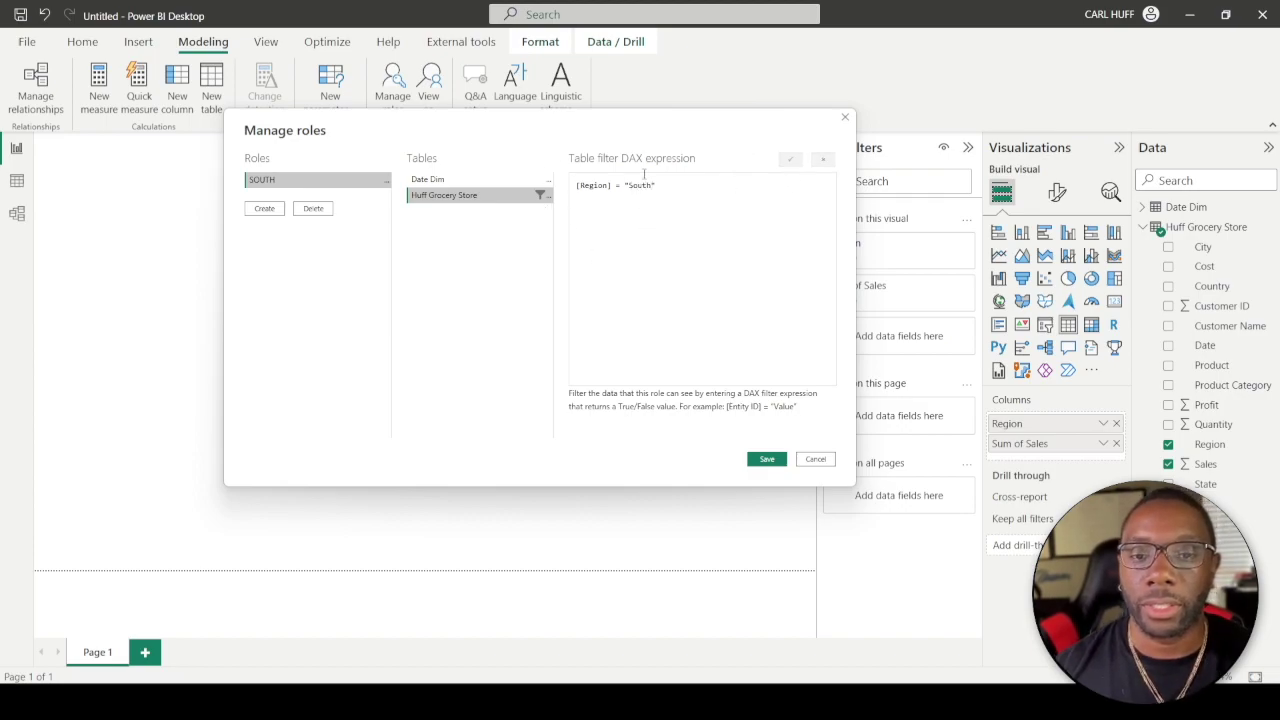
left_click(768, 461)
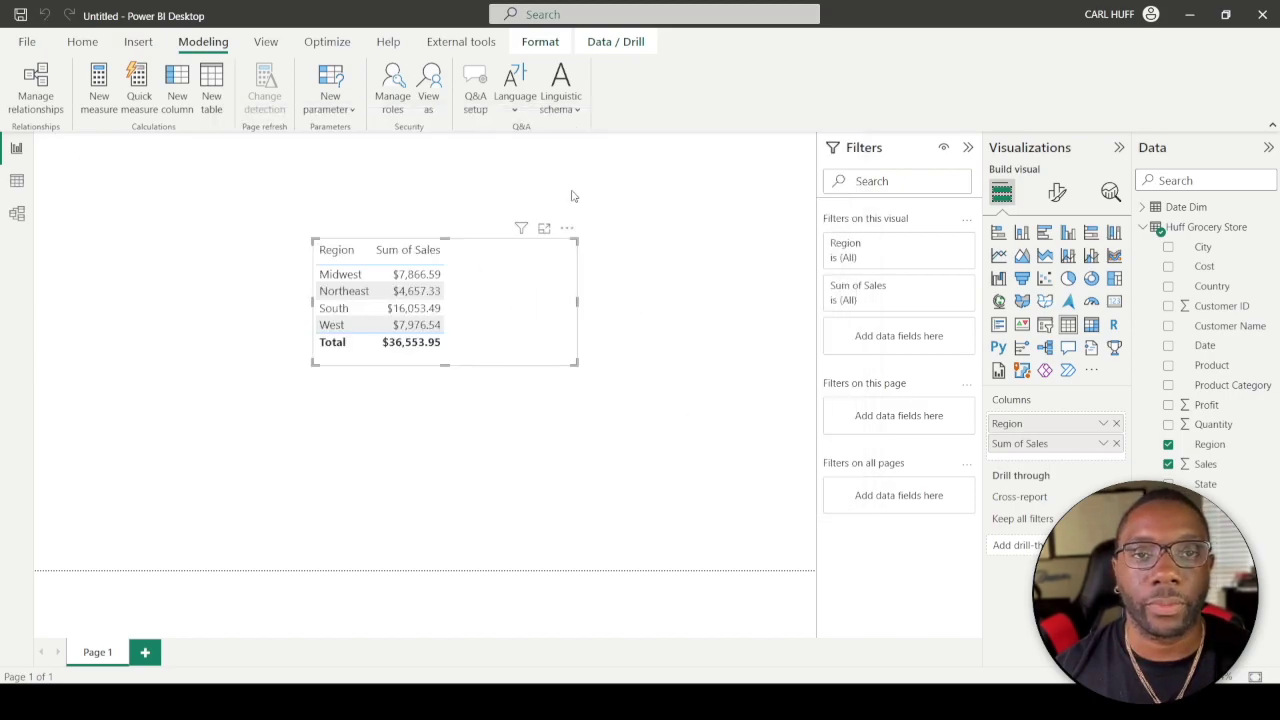
Step: Preview the report as the SOUTH role, and end the role preview
left_click(429, 103)
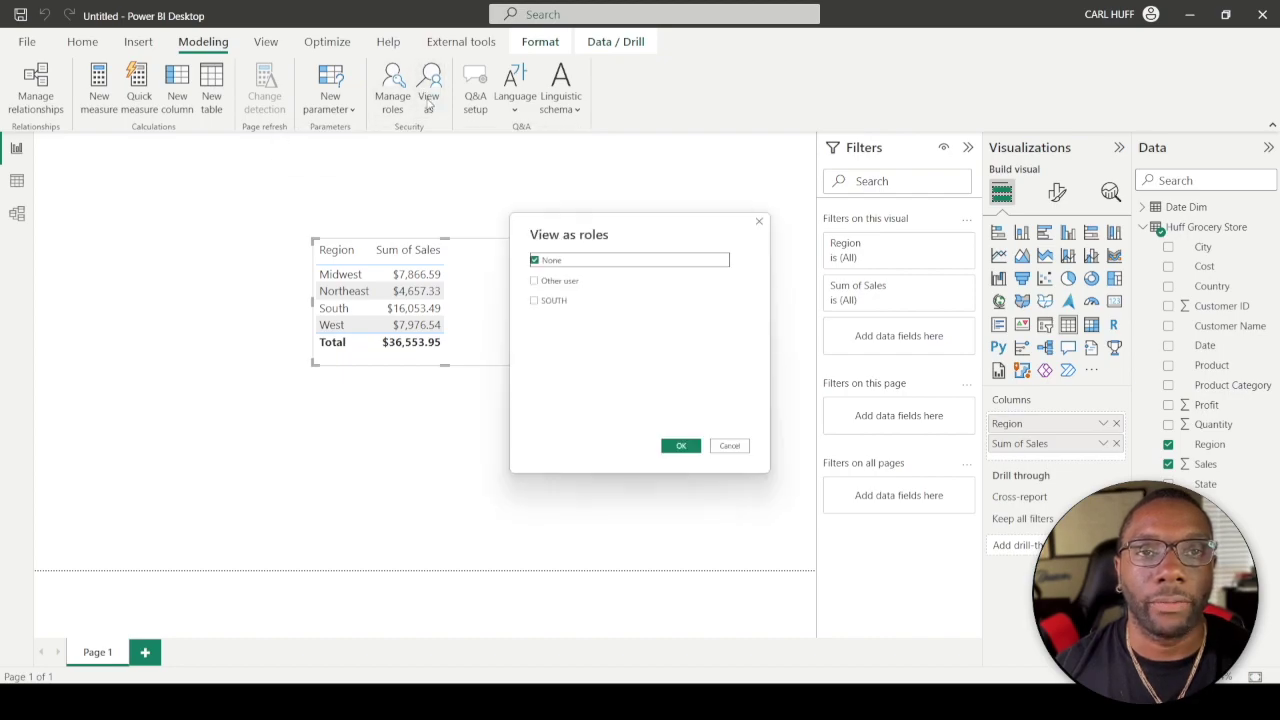
left_click(562, 302)
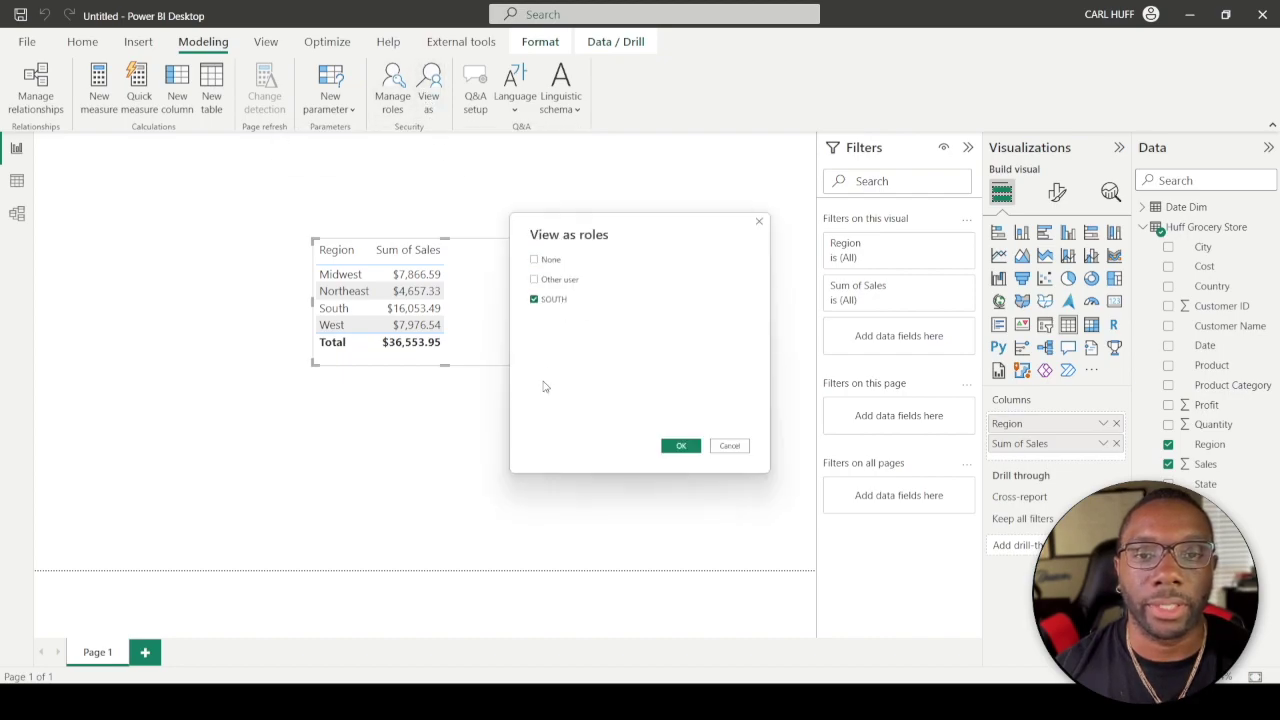
left_click(680, 447)
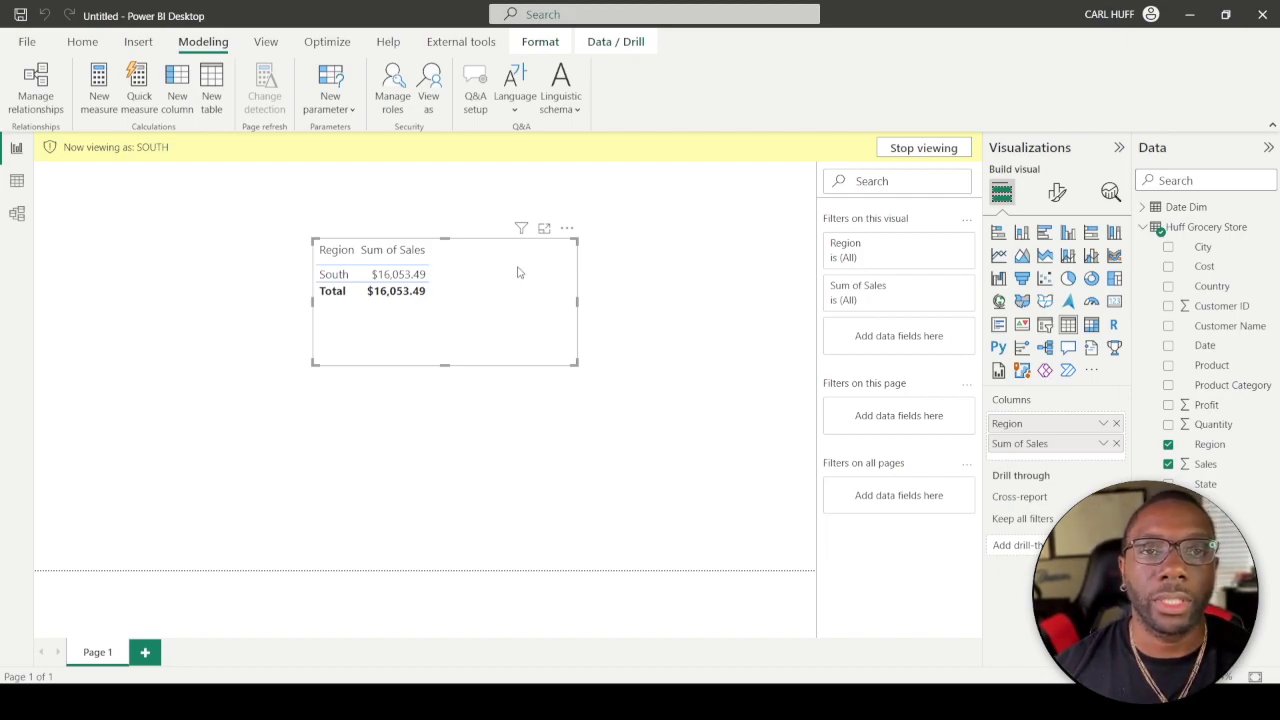
left_click(905, 151)
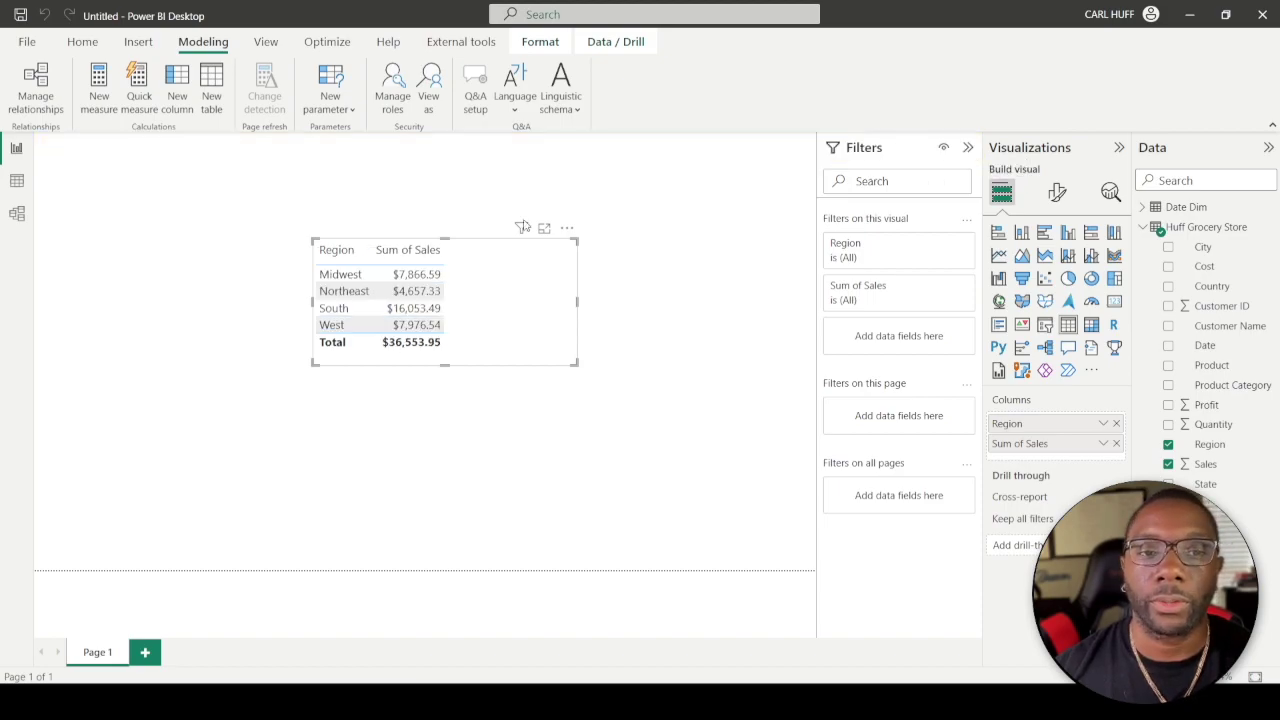
Step: Create a second role named AllRegion without any table filter and save the roles
left_click(396, 108)
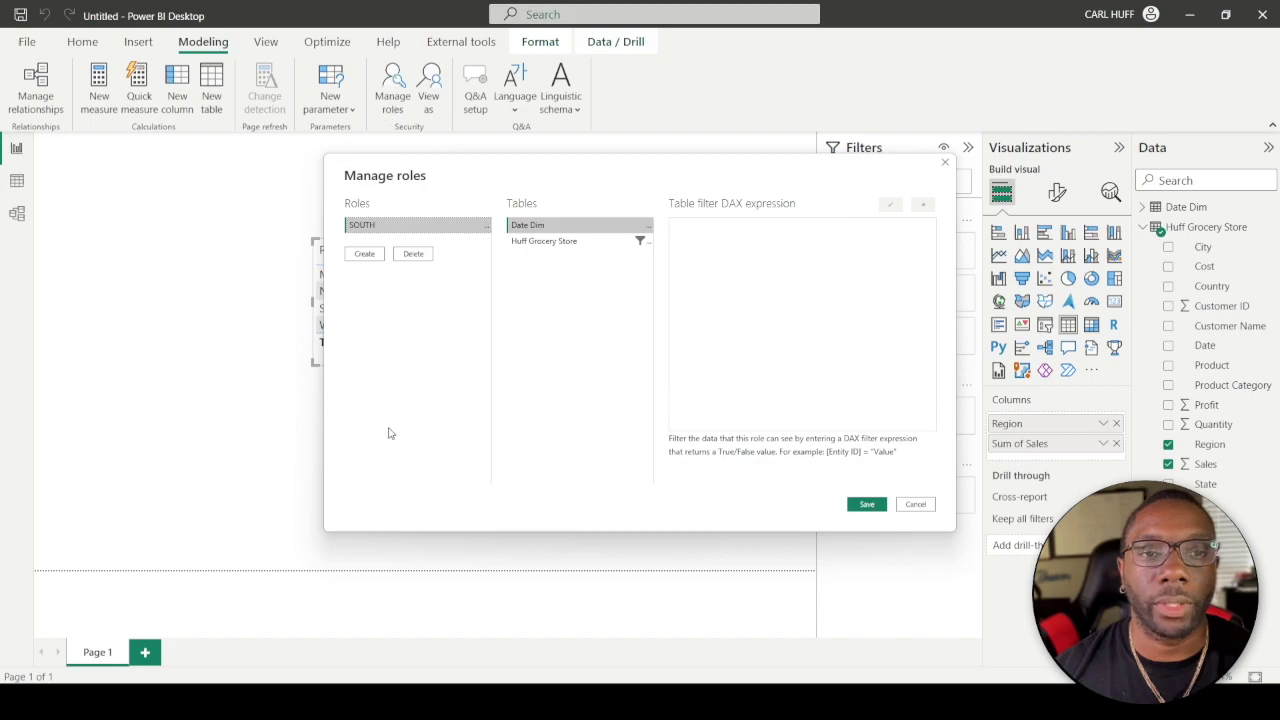
left_click(364, 253)
type("A")
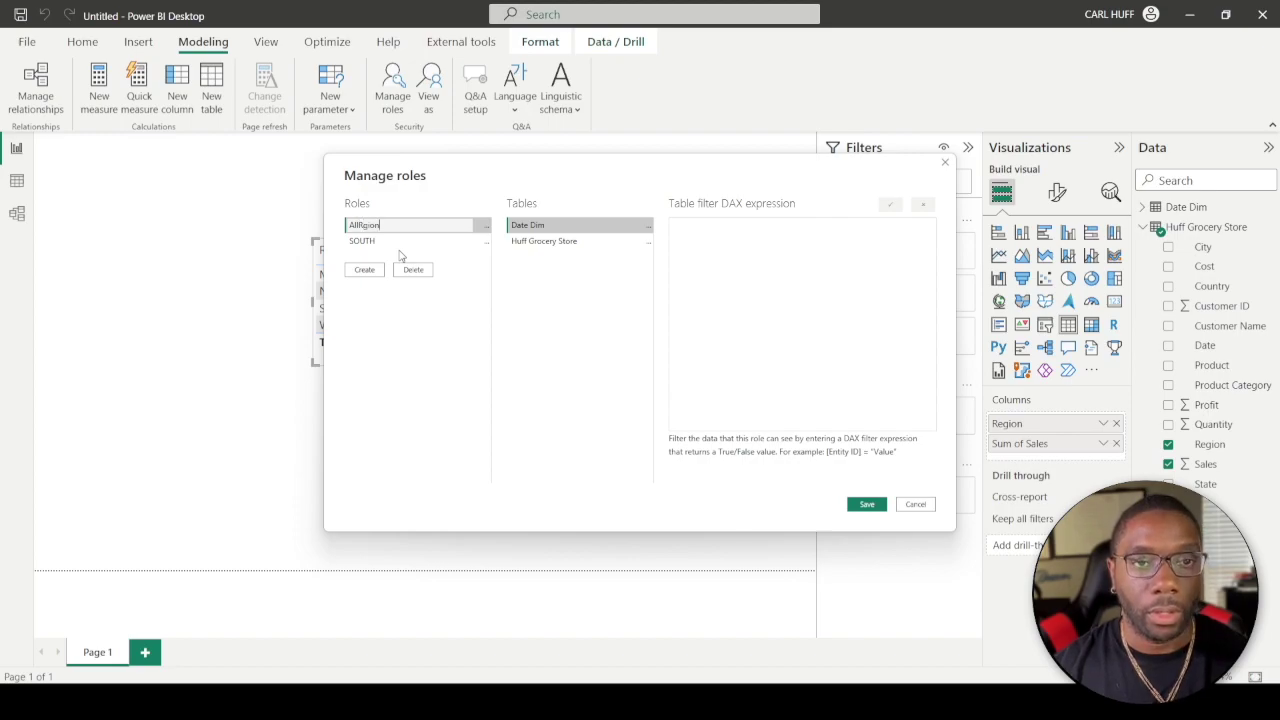
type("llReg")
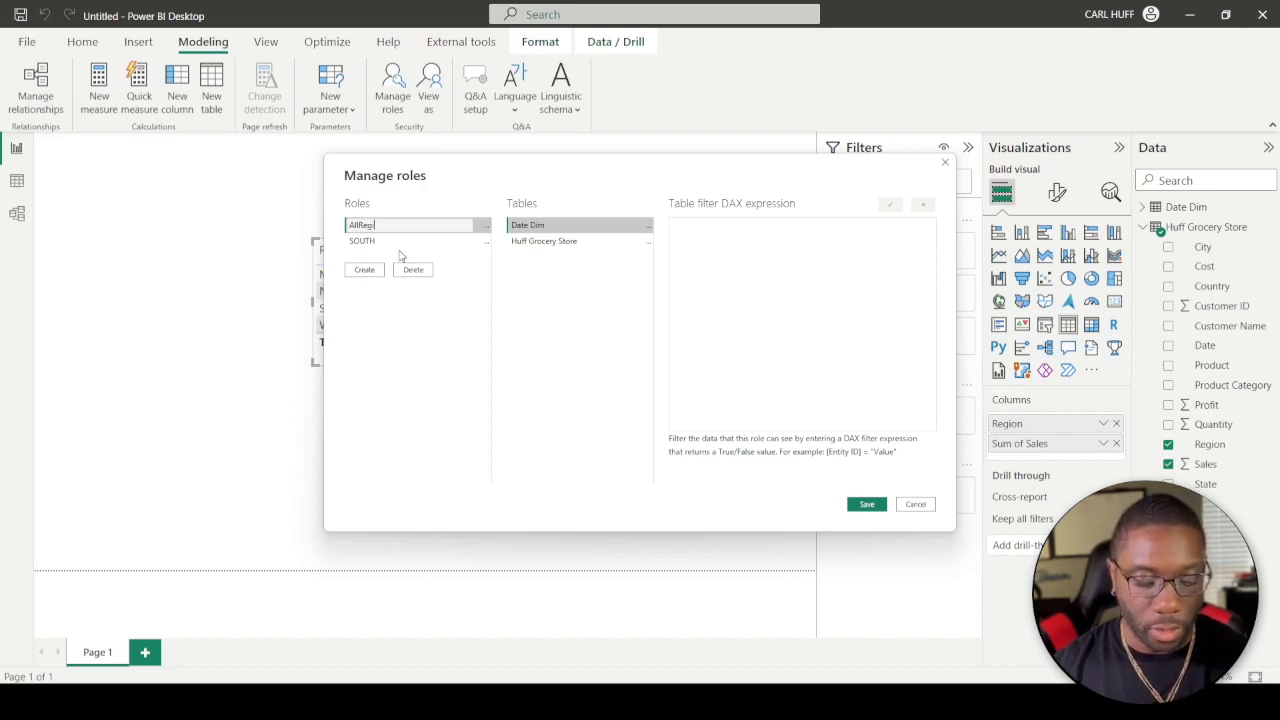
type("ion")
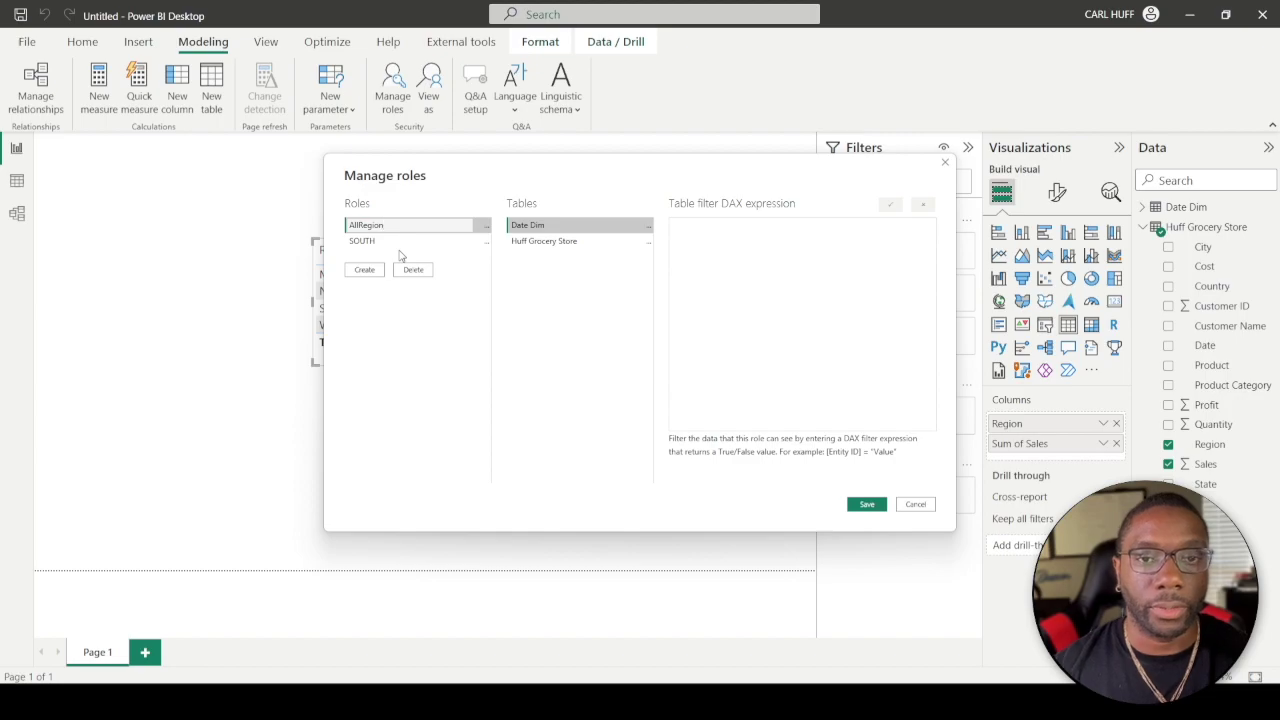
left_click(530, 243)
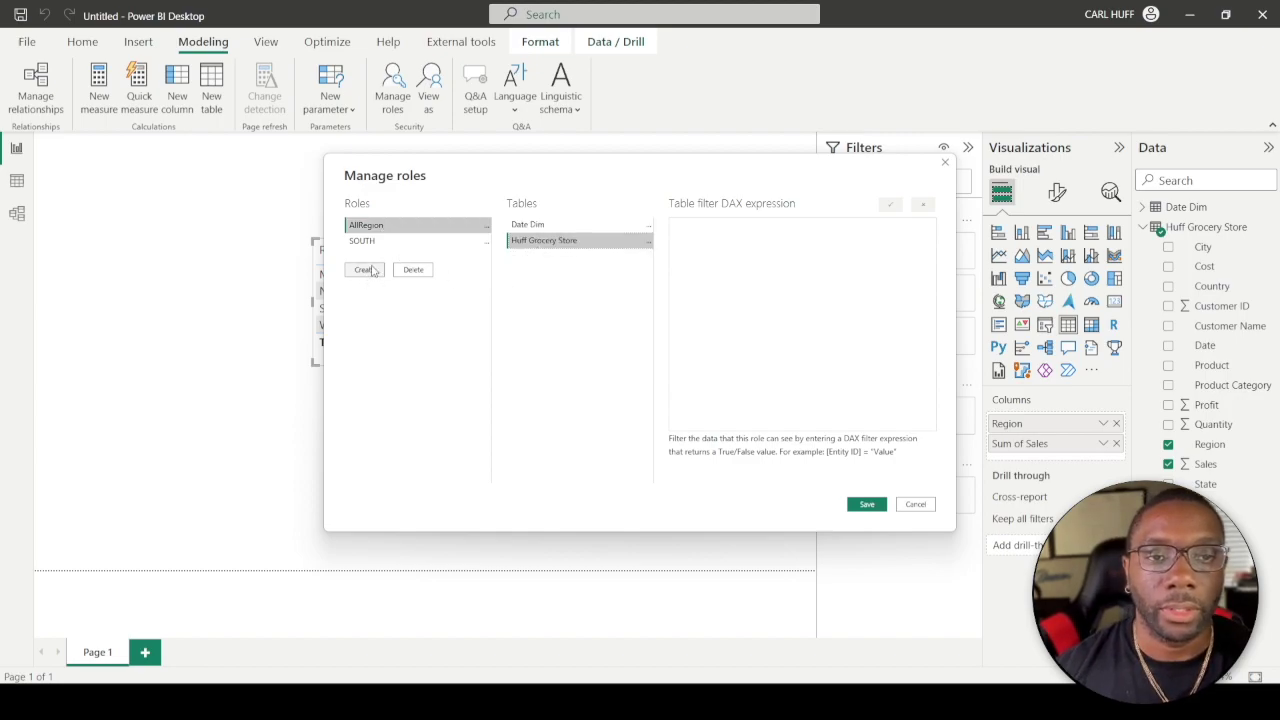
left_click(867, 505)
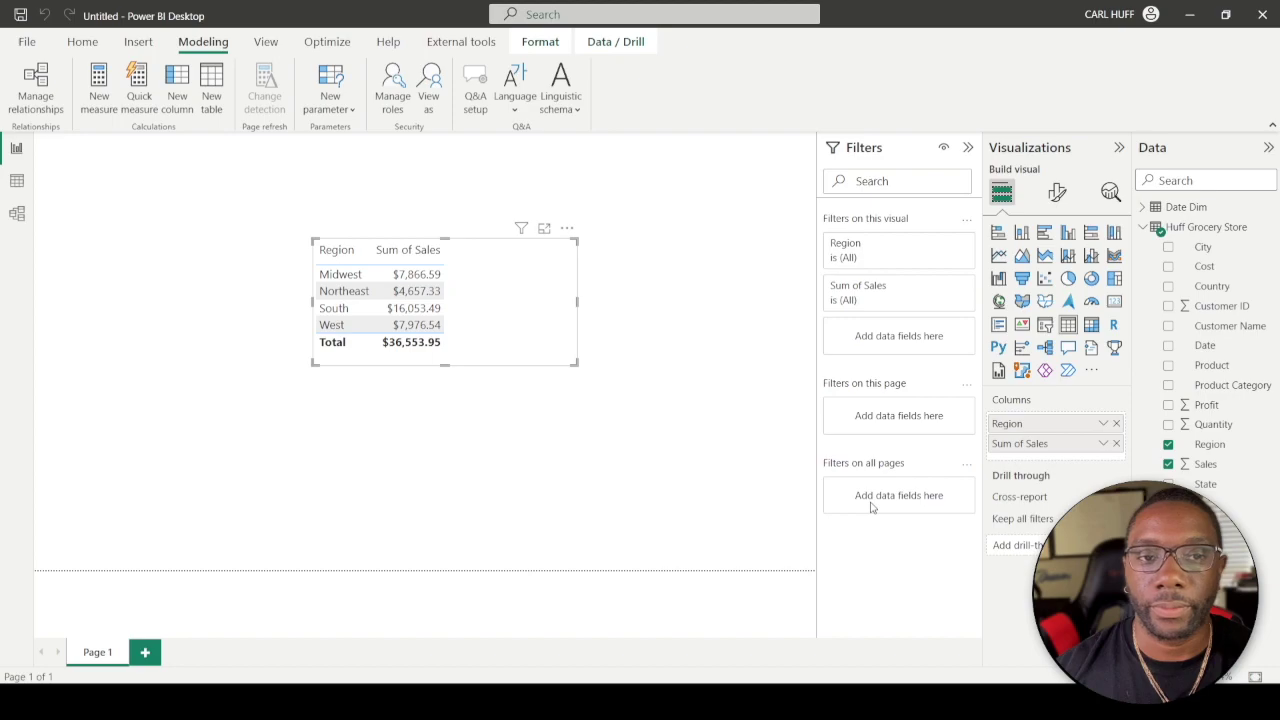
Step: Deselect the table and view the report as the SOUTH role
left_click(645, 189)
left_click(430, 110)
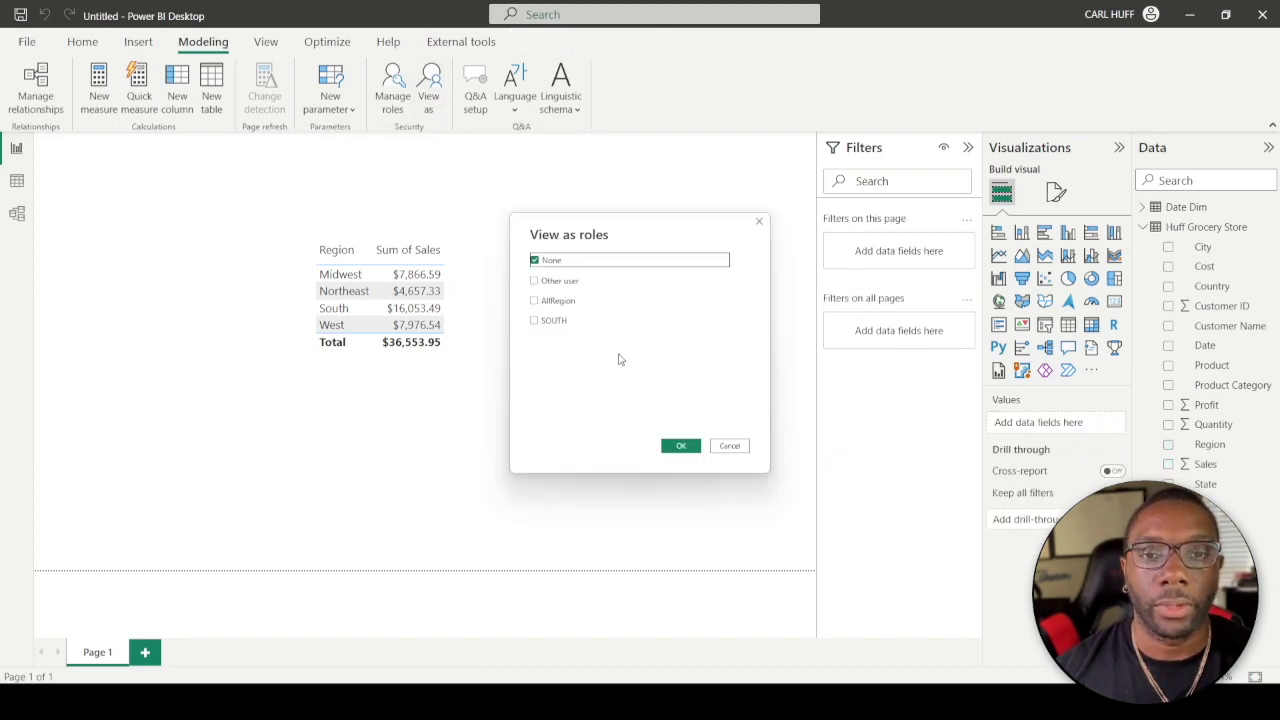
left_click(548, 321)
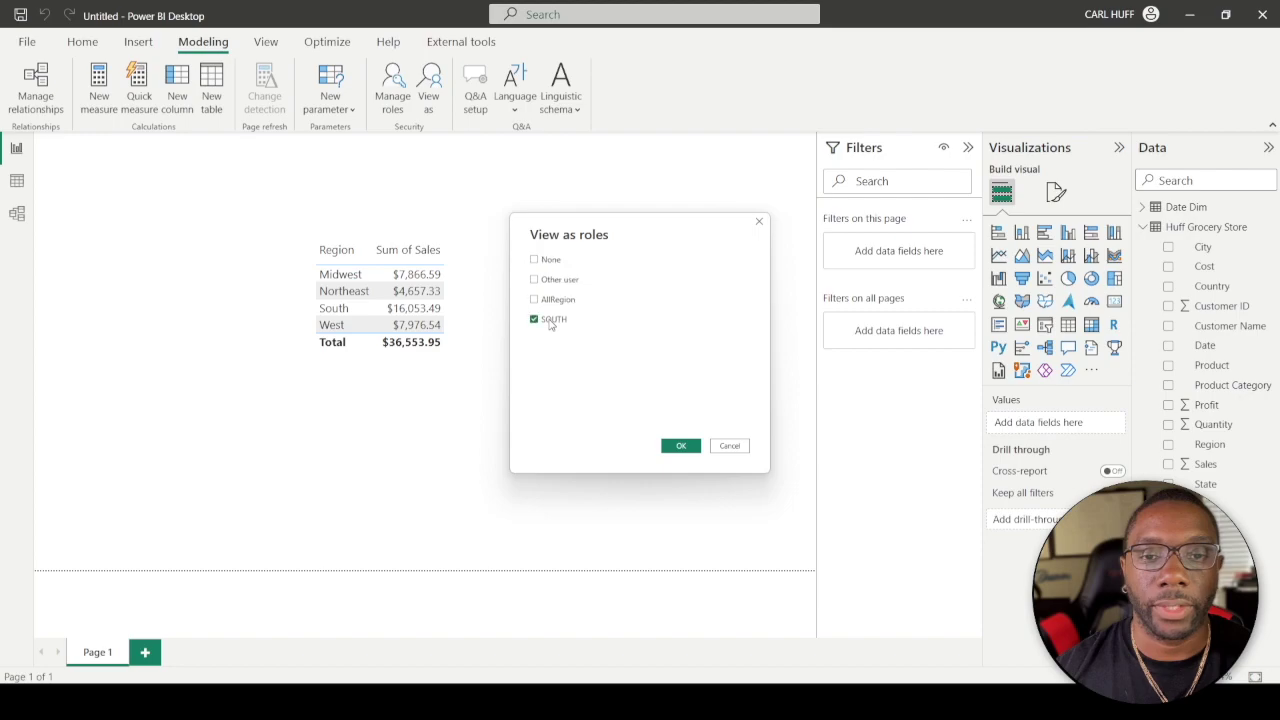
left_click(680, 445)
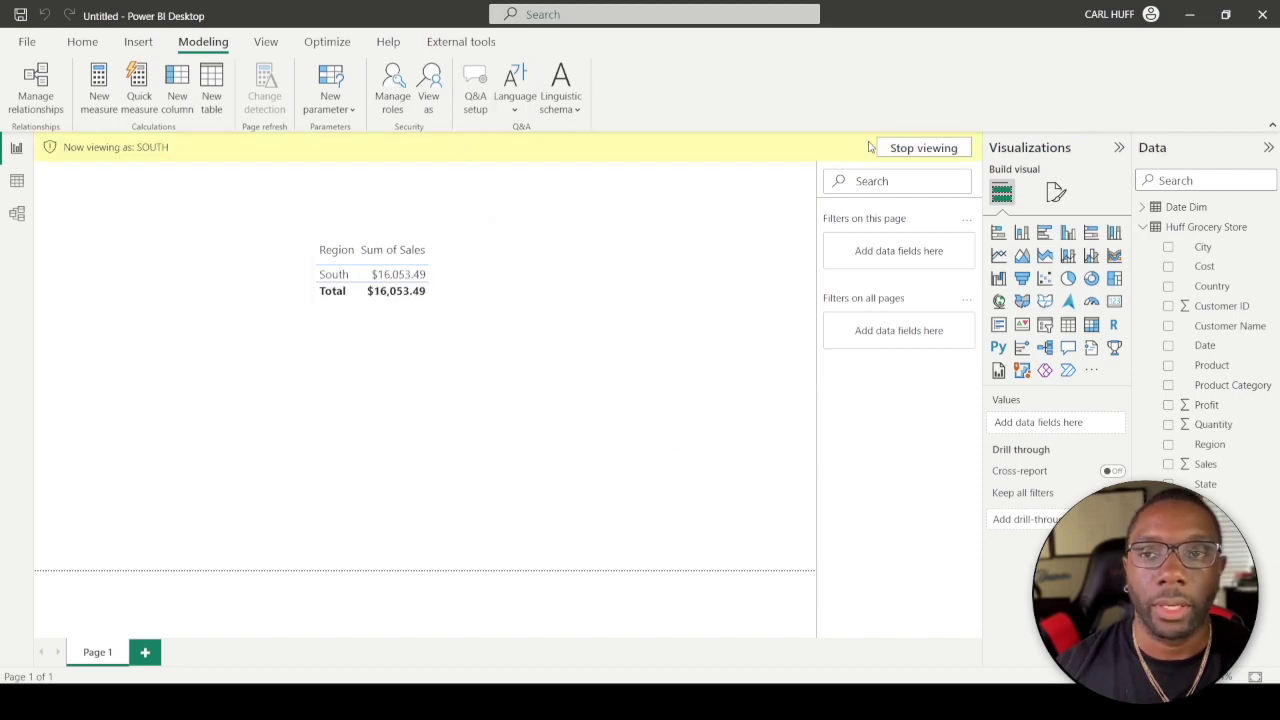
Step: Switch the role preview from SOUTH to AllRegion, check the sales table, and stop viewing as a role
left_click(421, 83)
left_click(546, 300)
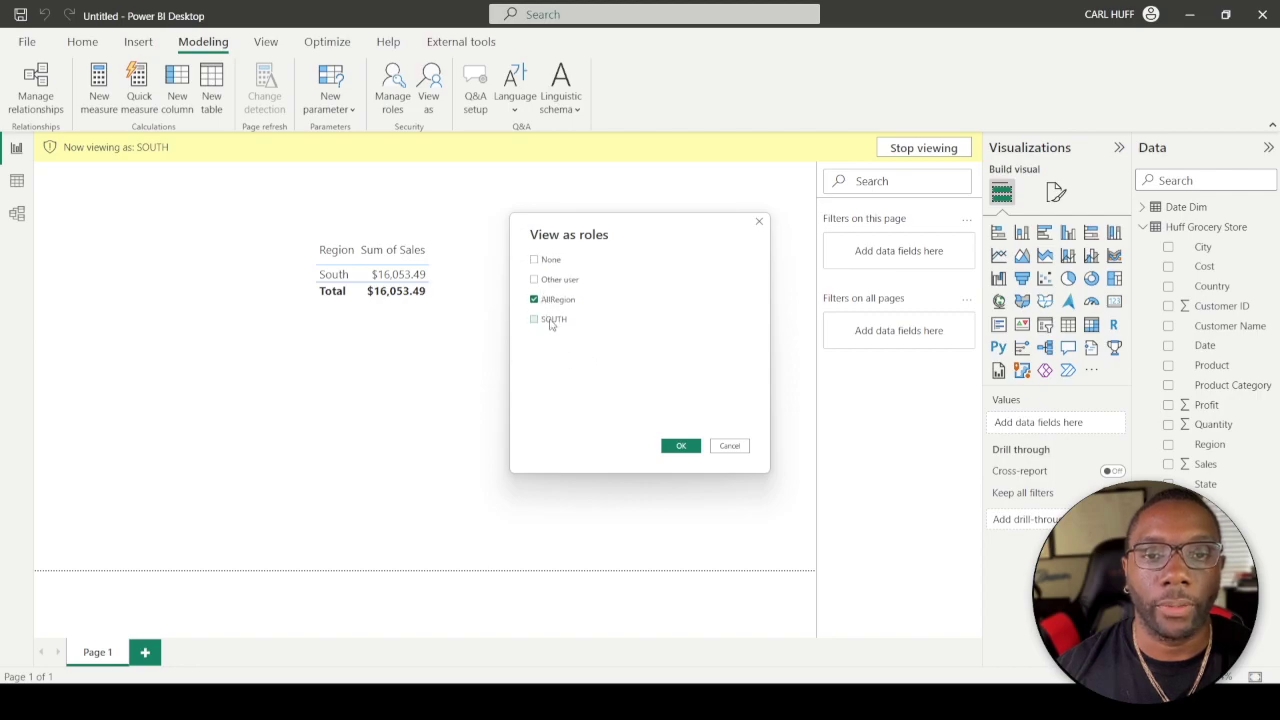
left_click(668, 445)
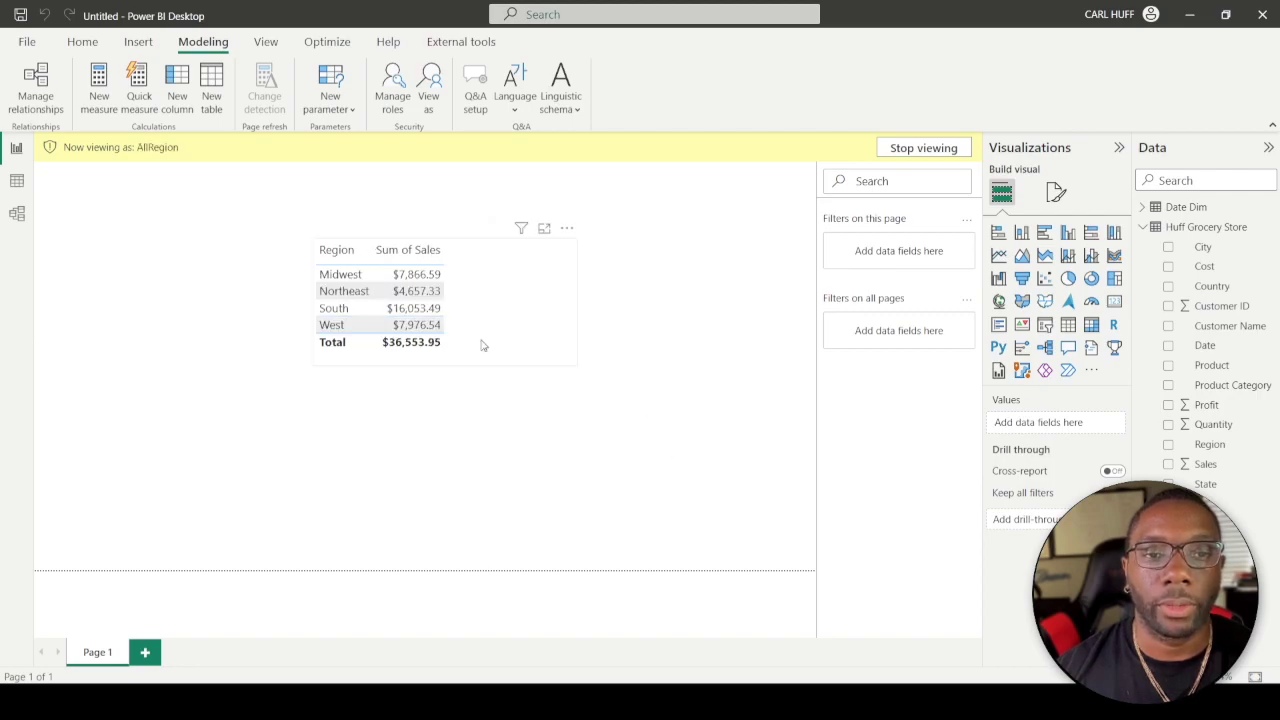
left_click(479, 303)
left_click(643, 310)
left_click(461, 289)
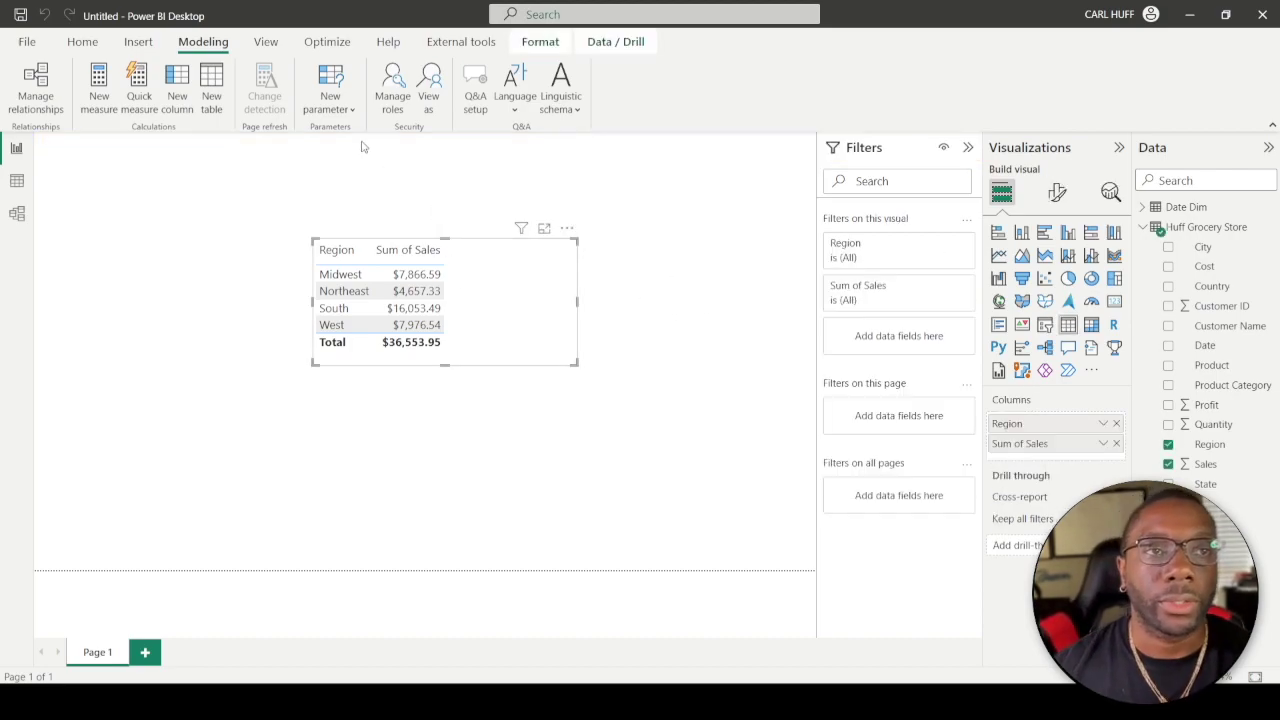
Step: Save the report as rowlevelsecurity in the power bi folder
left_click(20, 15)
type("rowlevelsecurity")
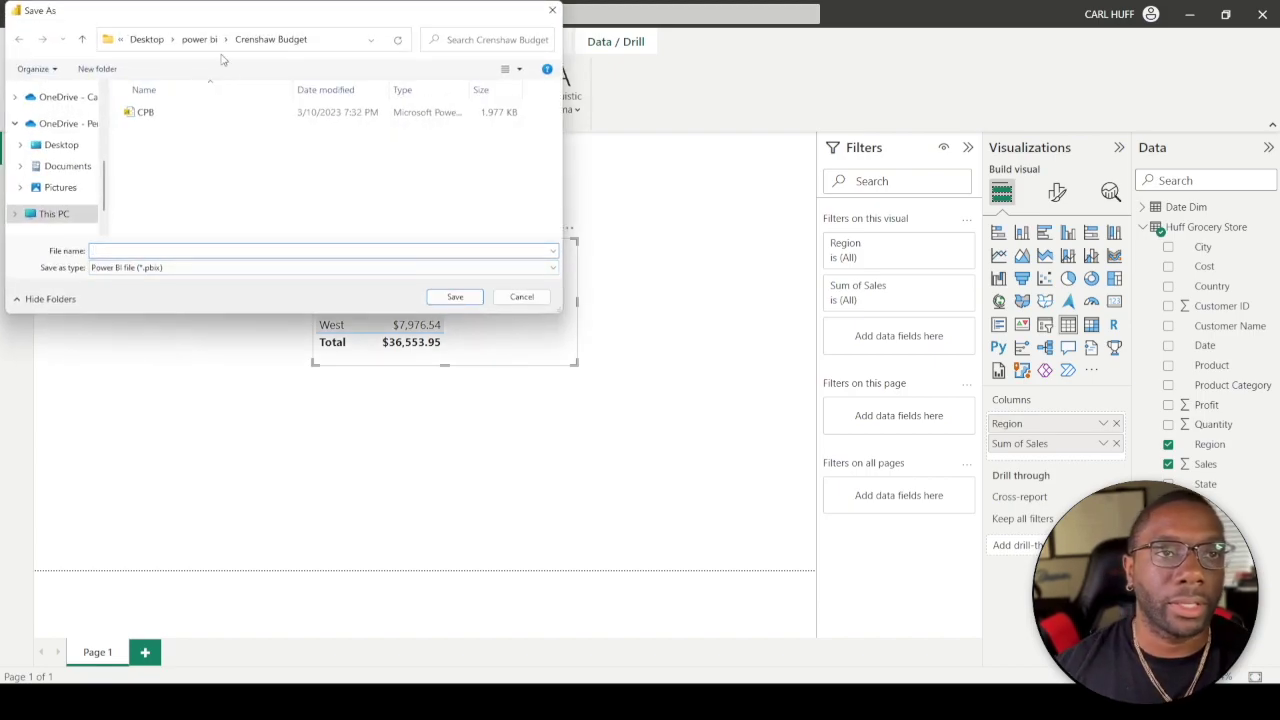
left_click(199, 39)
left_click(455, 297)
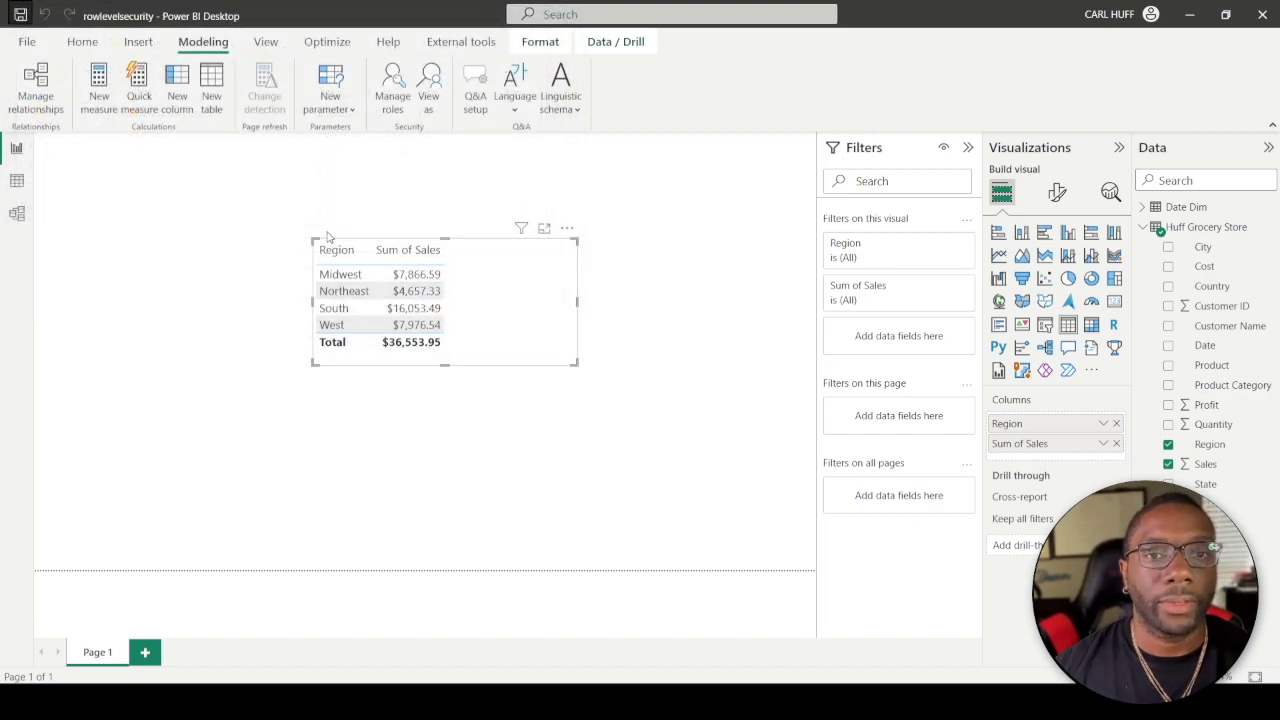
Step: Publish the report to My workspace and open it in the Power BI service, dismissing the feedback request
left_click(82, 41)
left_click(814, 92)
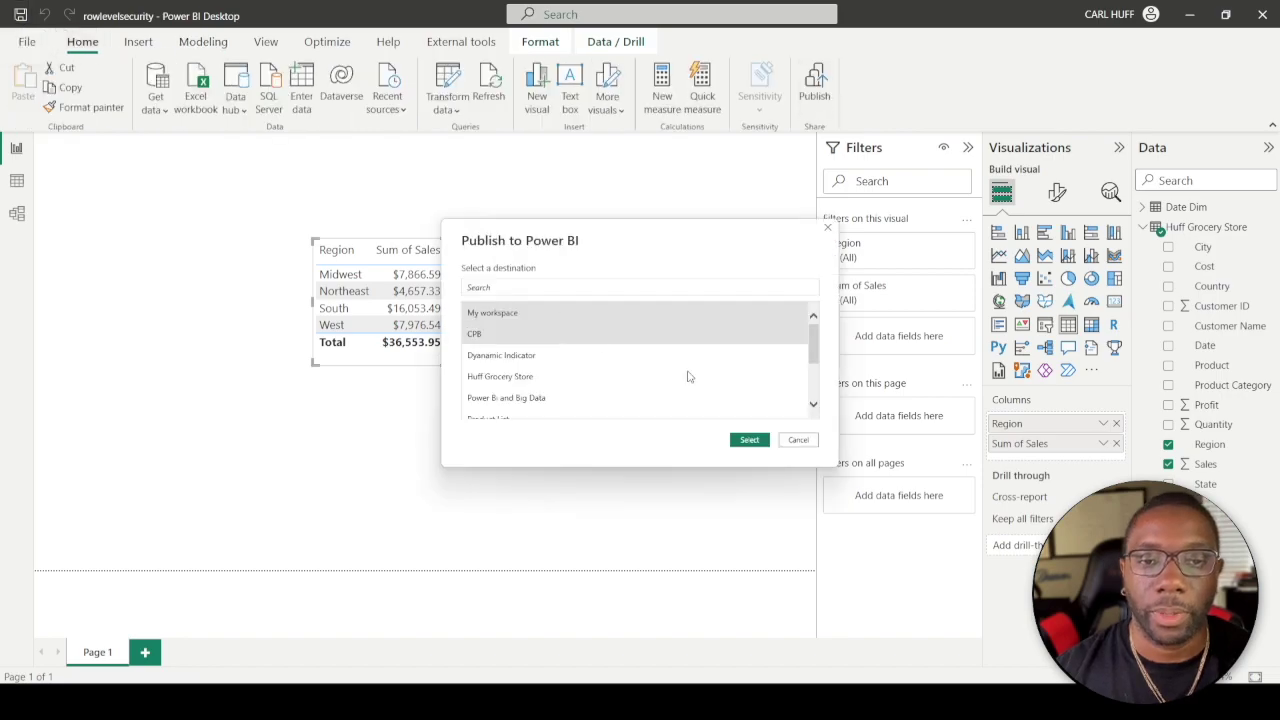
left_click(748, 440)
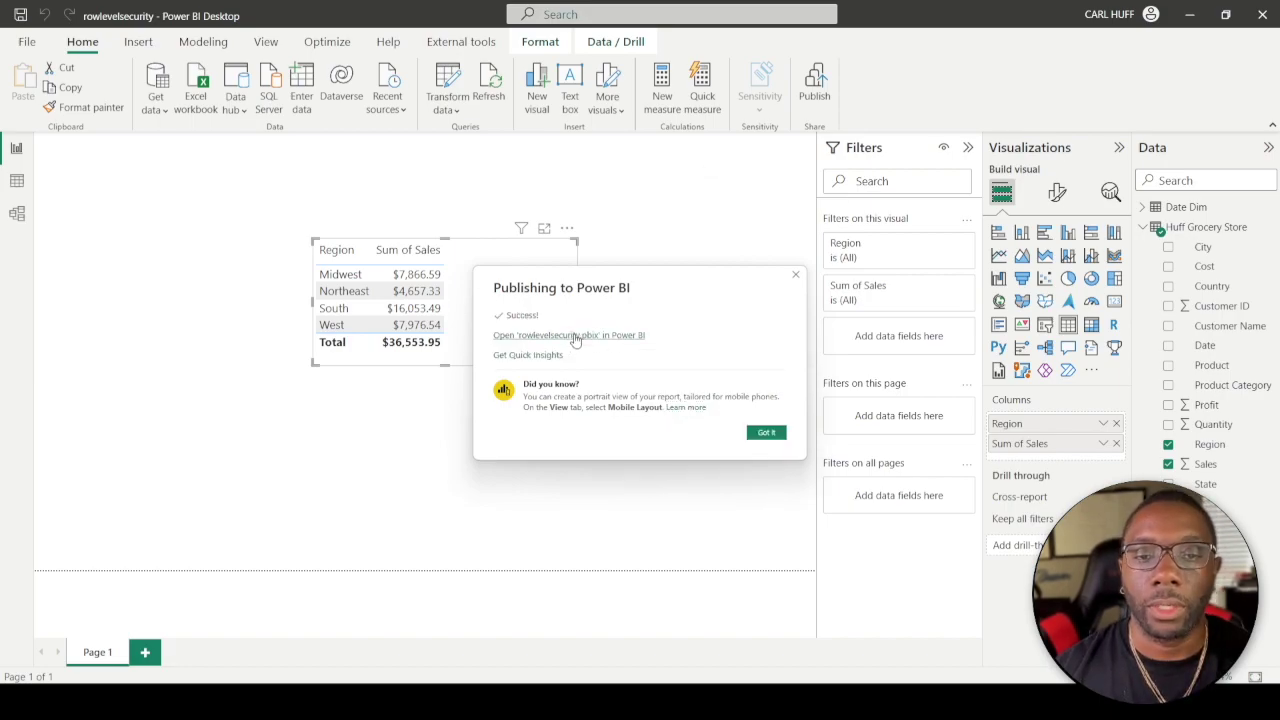
left_click(575, 336)
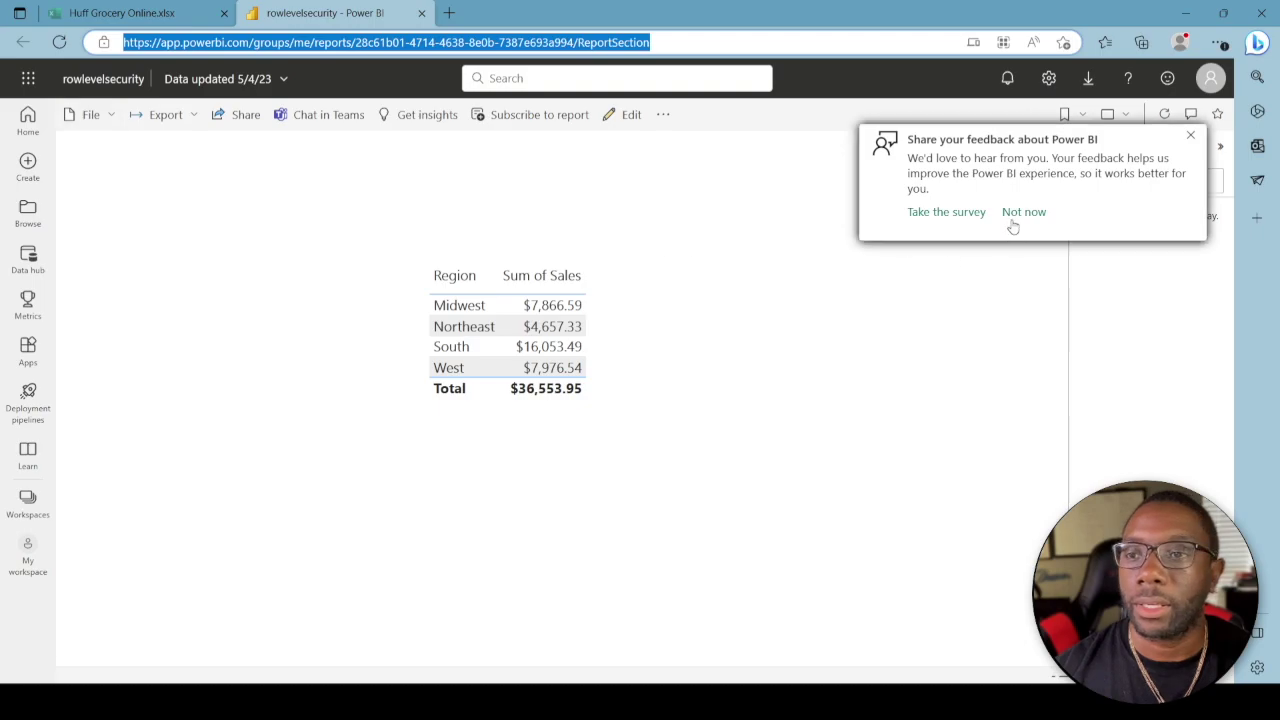
left_click(1190, 135)
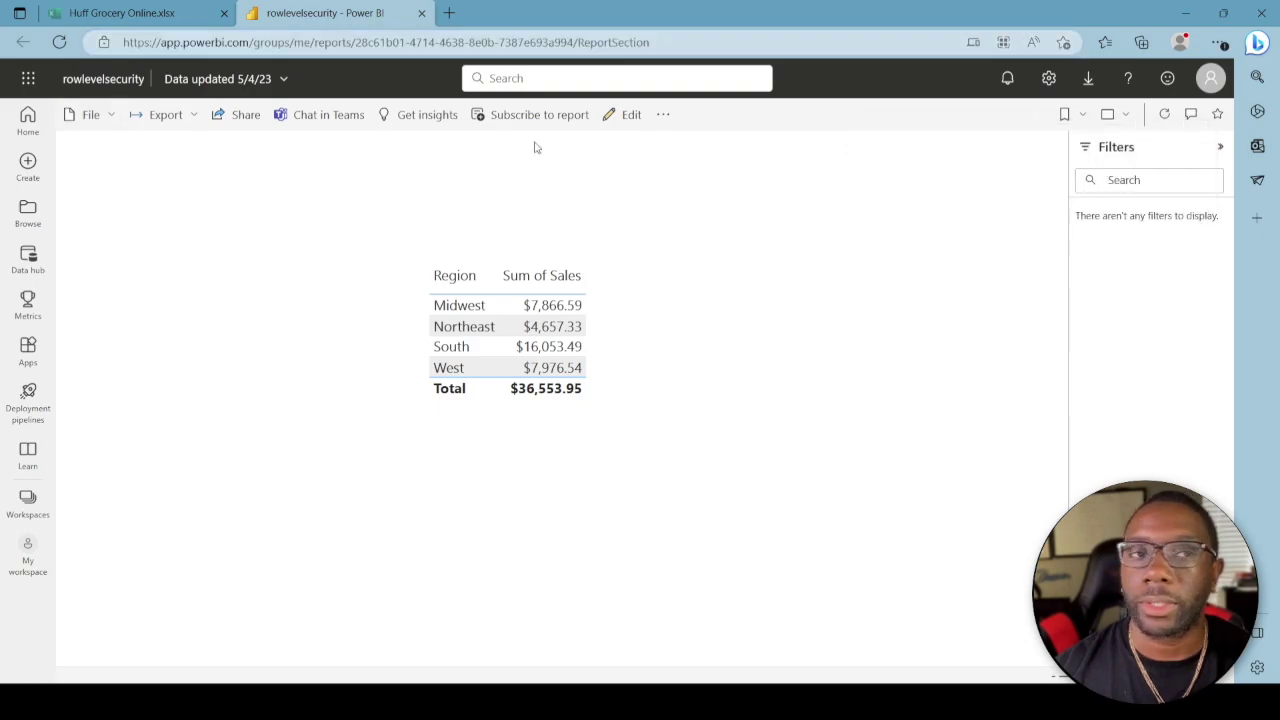
Step: Go to My workspace and open the row-level security settings of the rowlevelsecurity dataset
left_click(126, 84)
left_click(126, 84)
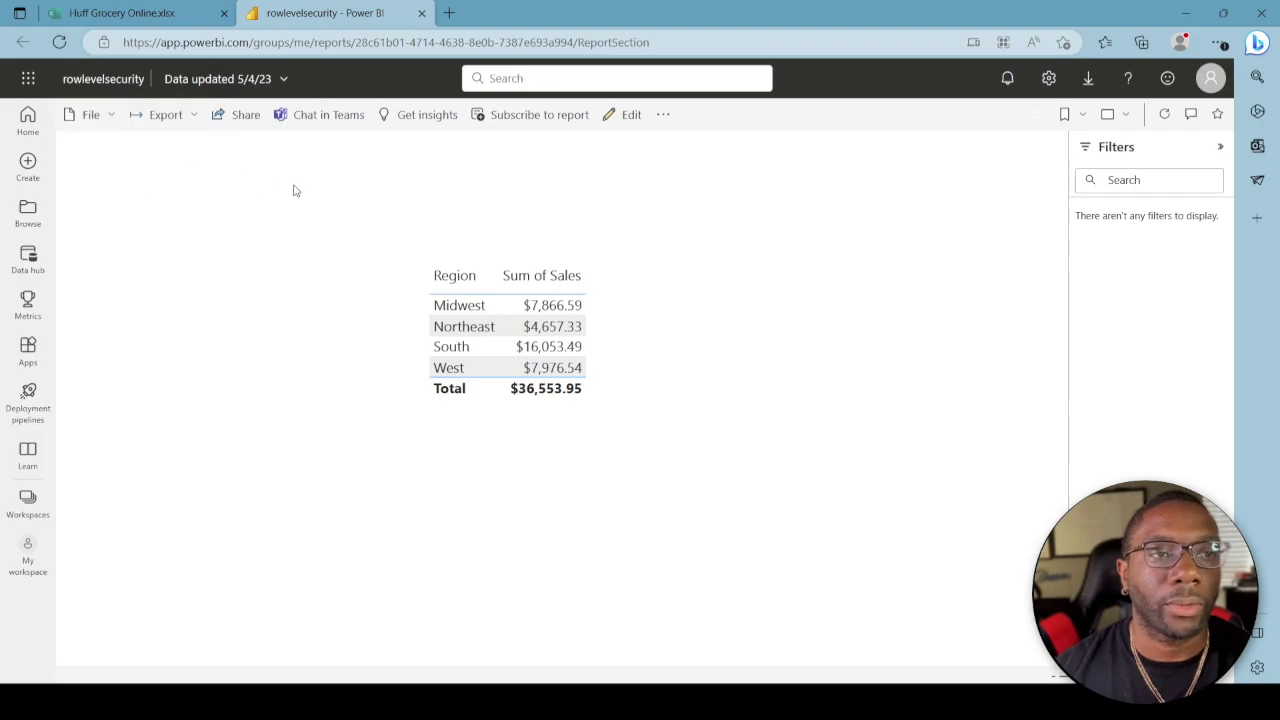
left_click(120, 84)
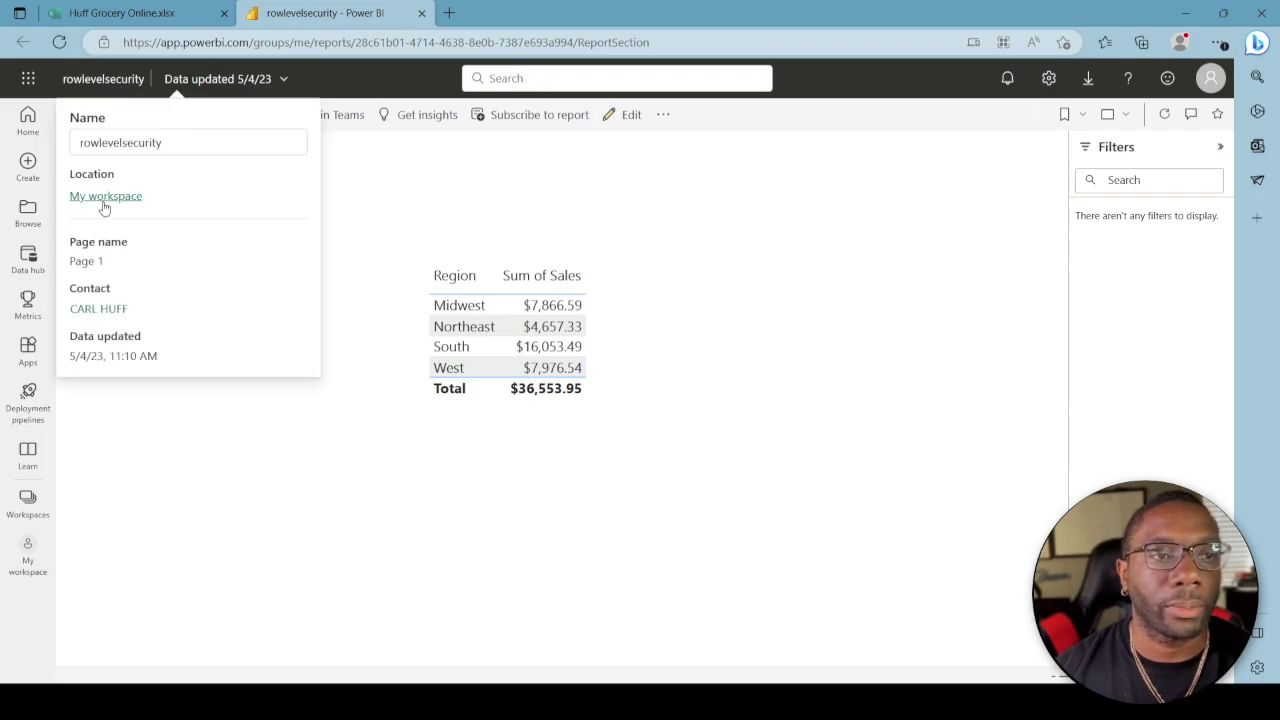
left_click(104, 197)
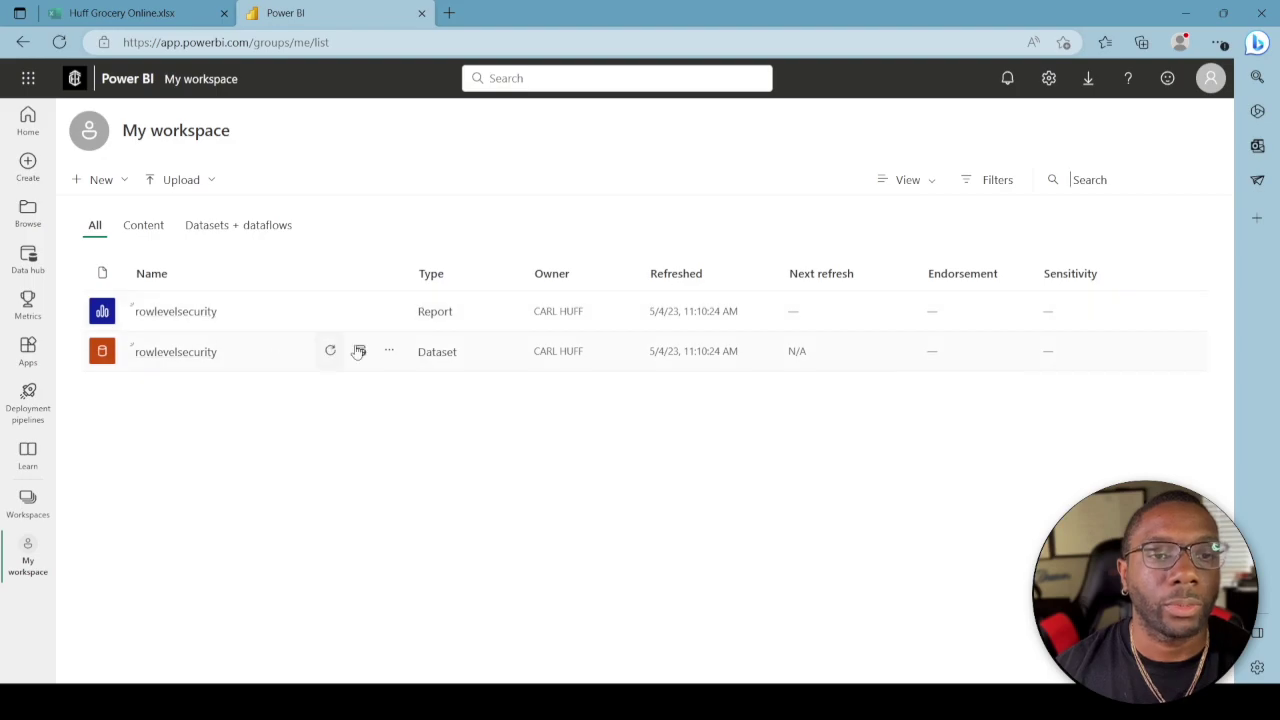
left_click(389, 352)
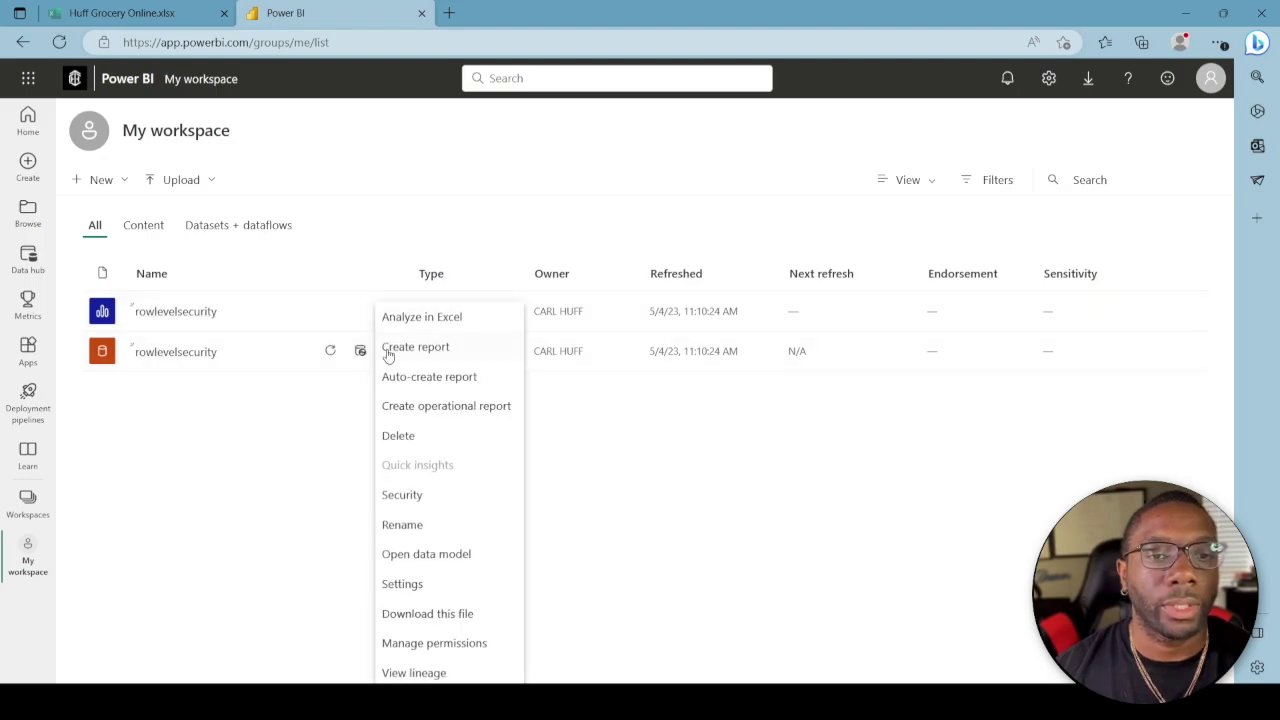
left_click(403, 494)
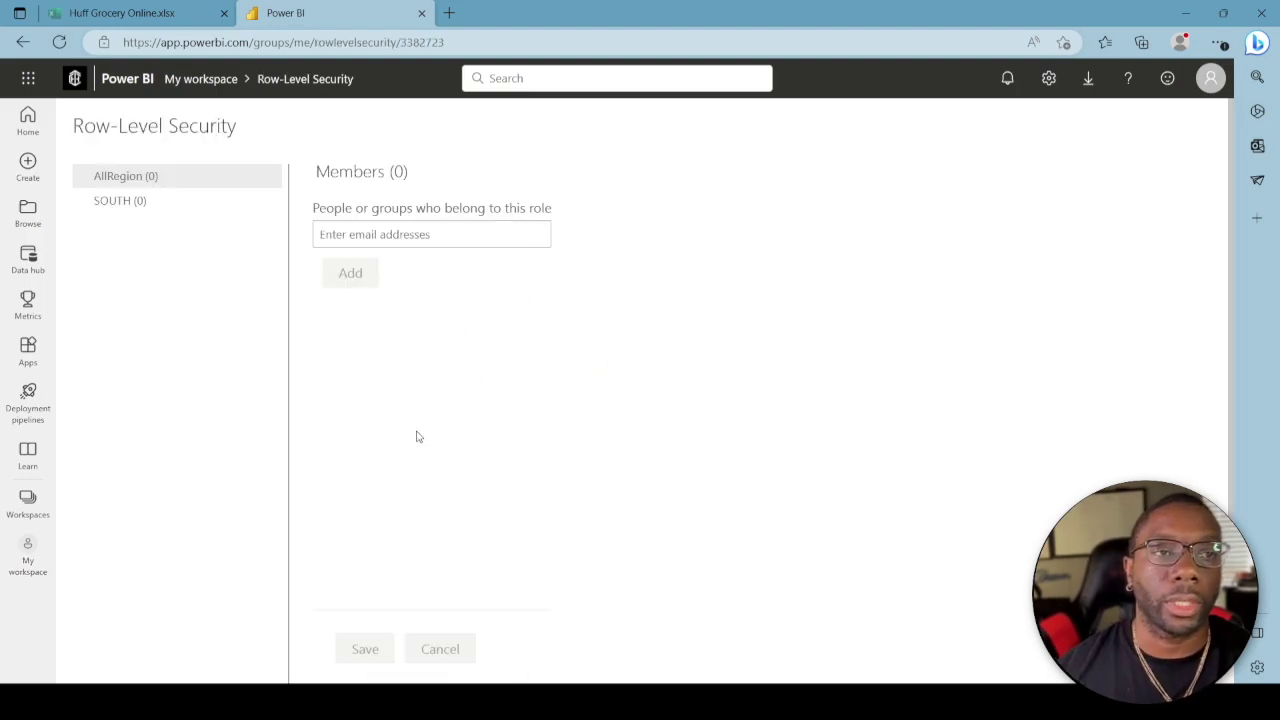
Step: Add the report owner's account as a member of the SOUTH role and save the role membership
left_click(160, 208)
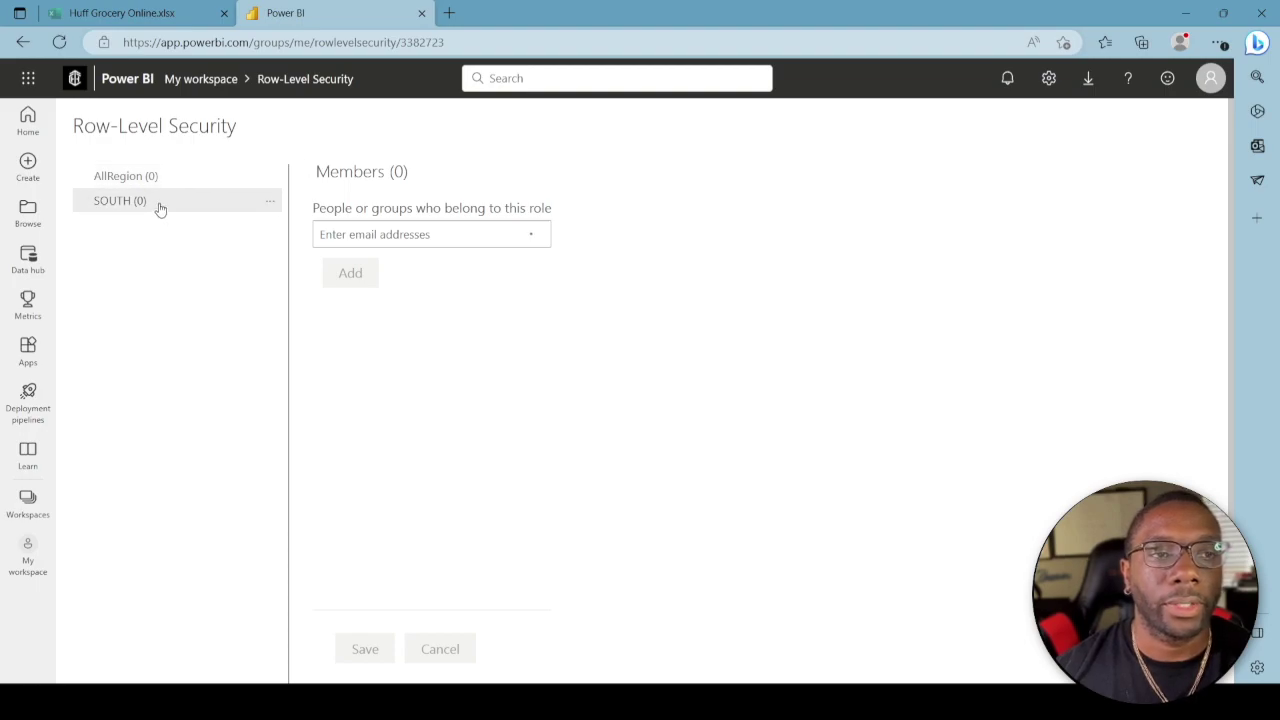
left_click(375, 234)
type("ca")
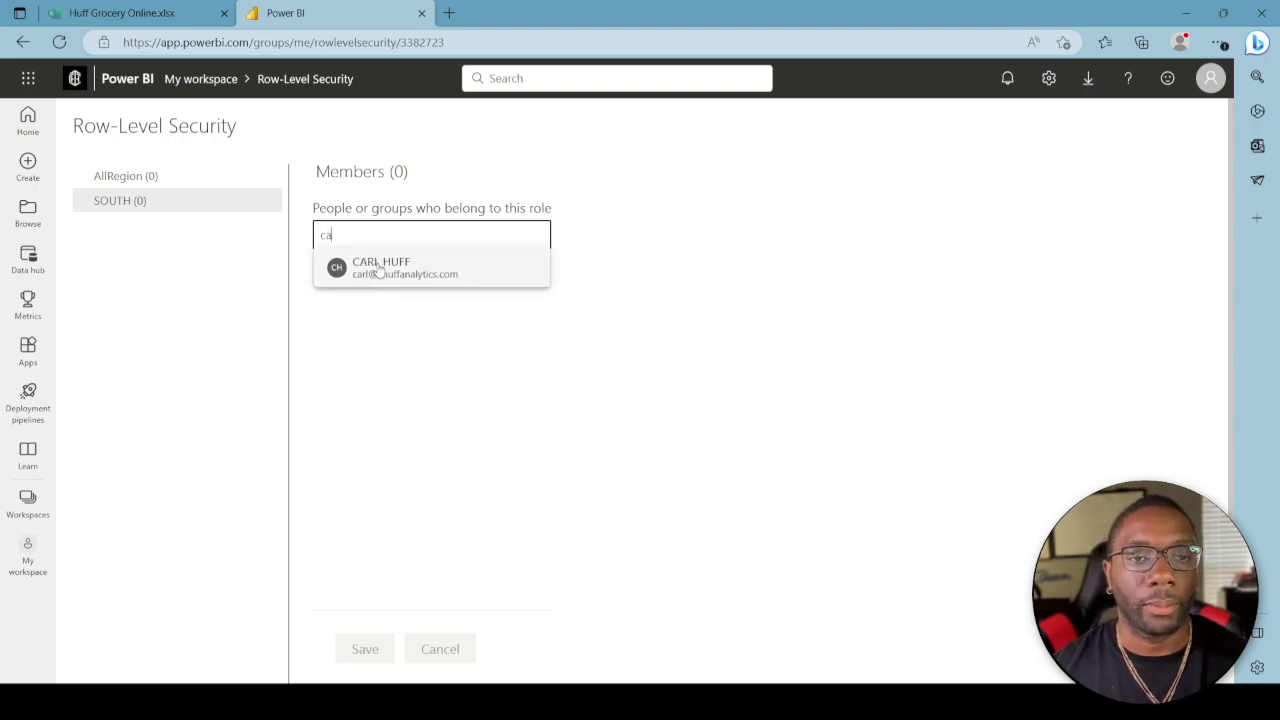
left_click(375, 265)
left_click(358, 301)
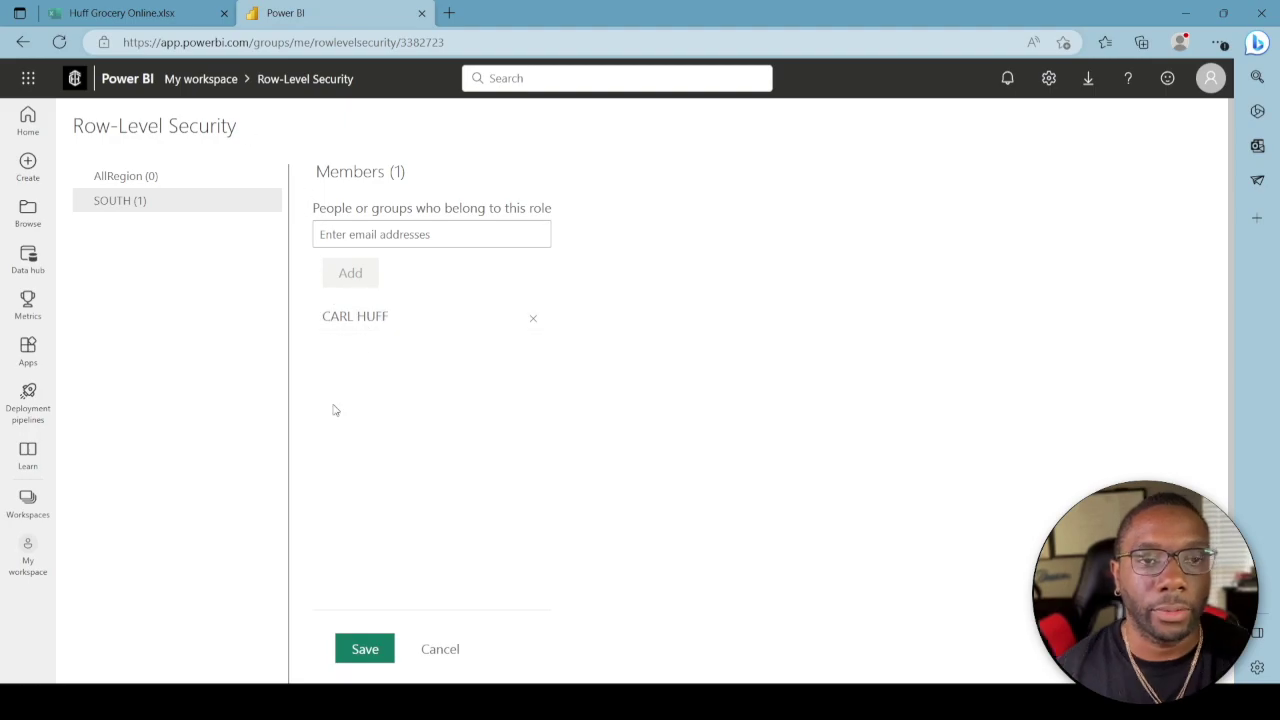
left_click(360, 645)
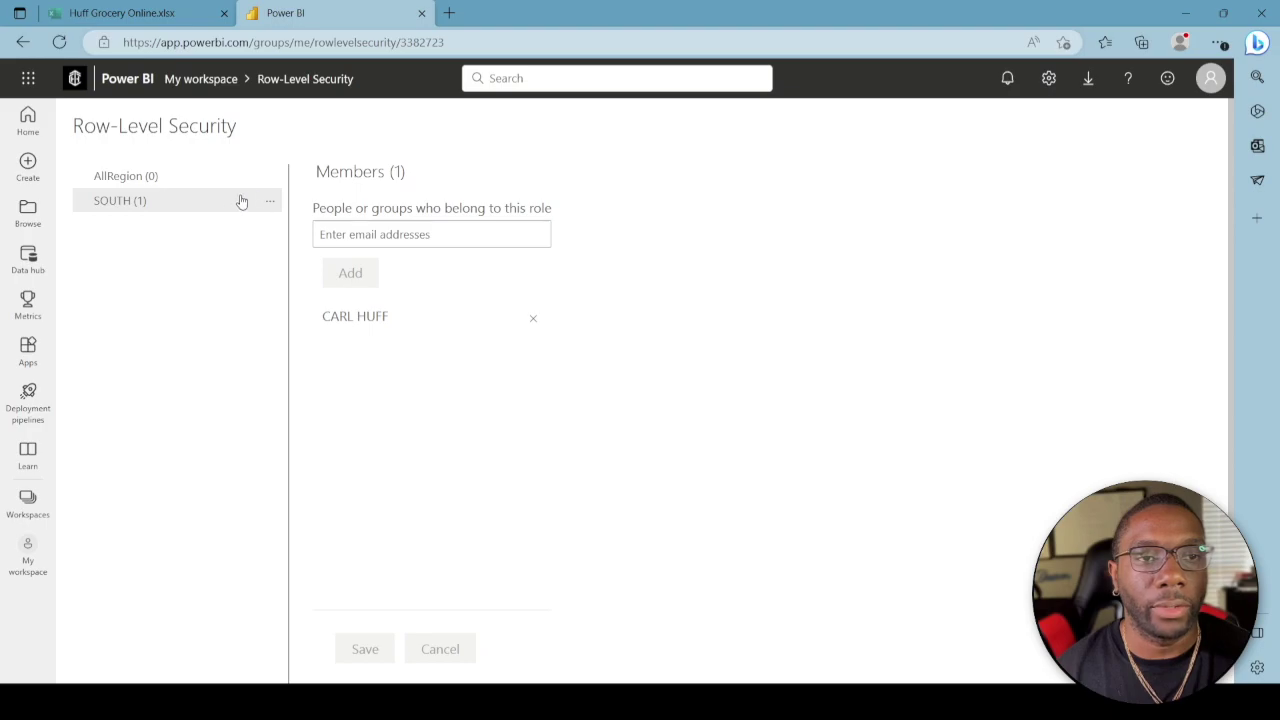
Step: Test the SOUTH role by viewing the published report as that role
left_click(272, 203)
left_click(290, 235)
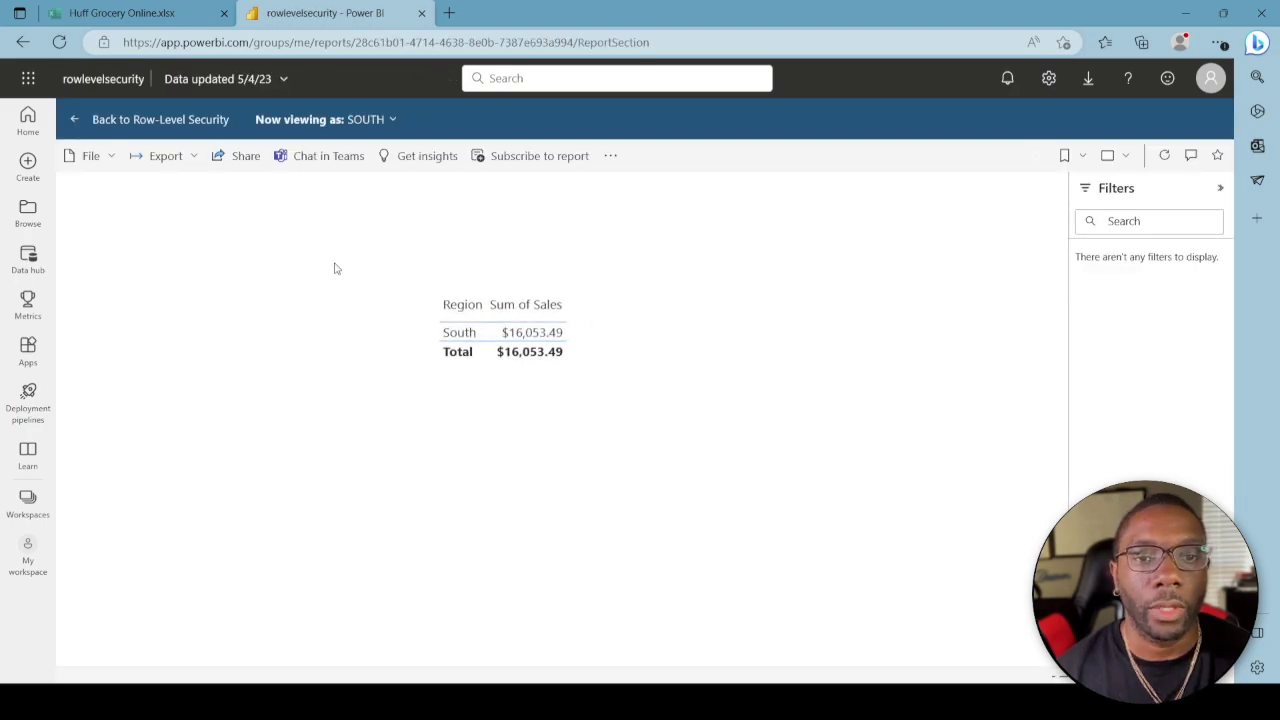